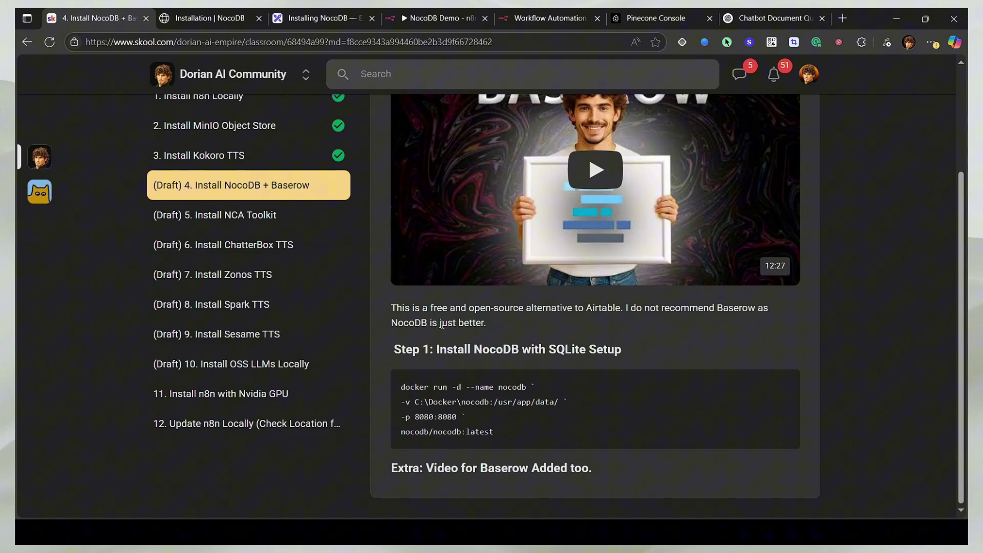
Step: Compare the SQLite and Postgres docker commands in the NocoDB installation docs
{"action": "left_click", "coordinate": [200, 18]}
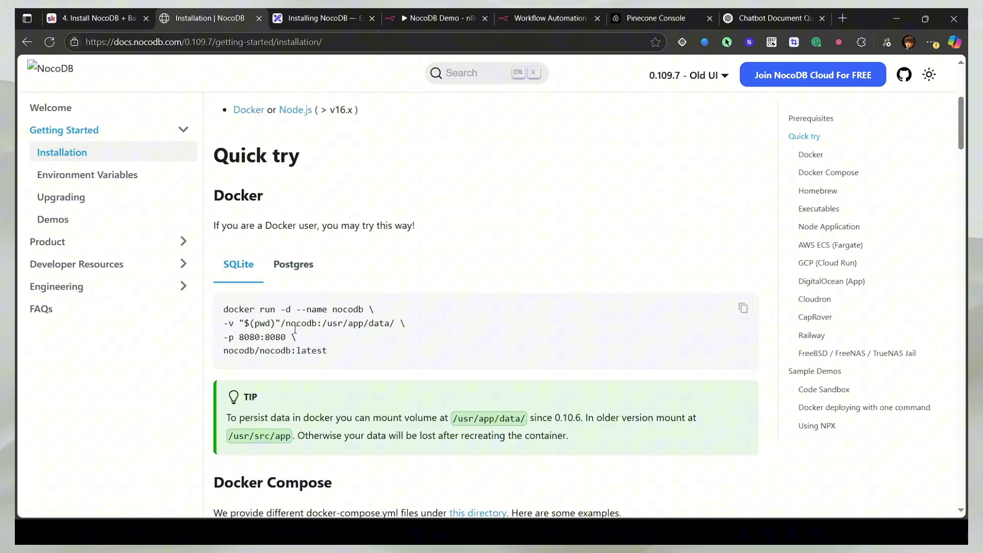
{"action": "left_click", "coordinate": [288, 278]}
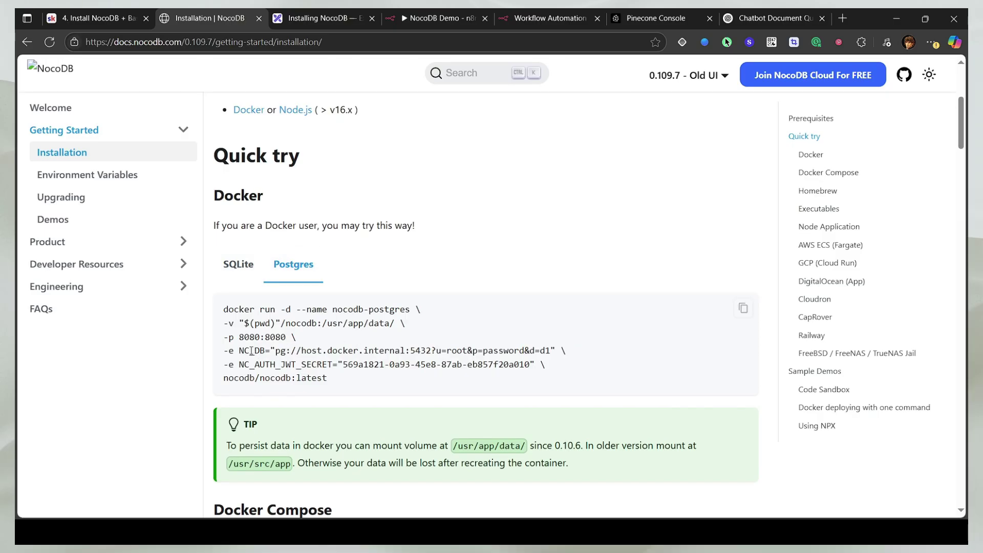
{"action": "left_click_drag", "start_coordinate": [251, 351], "coordinate": [417, 352]}
{"action": "left_click", "coordinate": [536, 350]}
{"action": "left_click", "coordinate": [275, 365], "text": "shift"}
{"action": "left_click", "coordinate": [238, 264]}
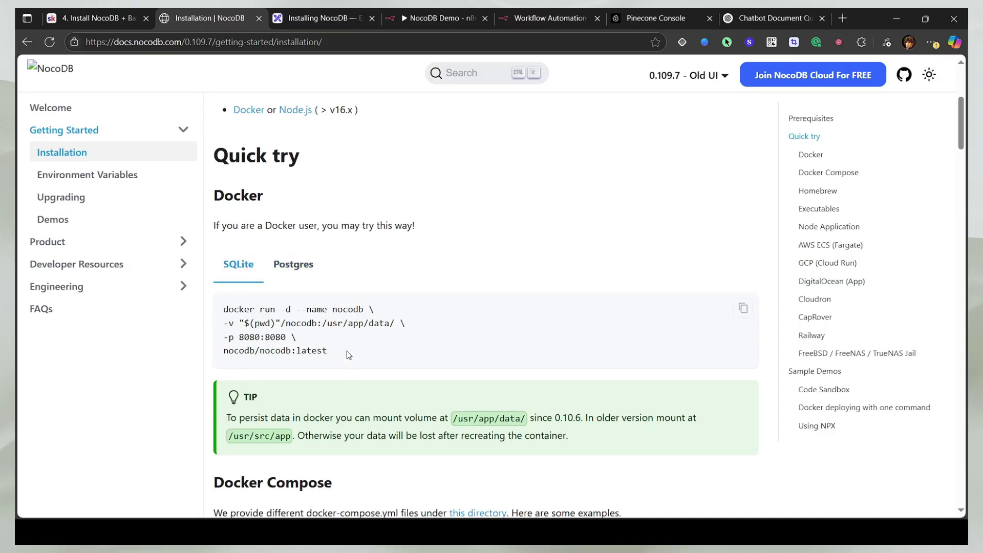
{"action": "scroll", "coordinate": [298, 309], "scroll_direction": "down", "scroll_amount": 5}
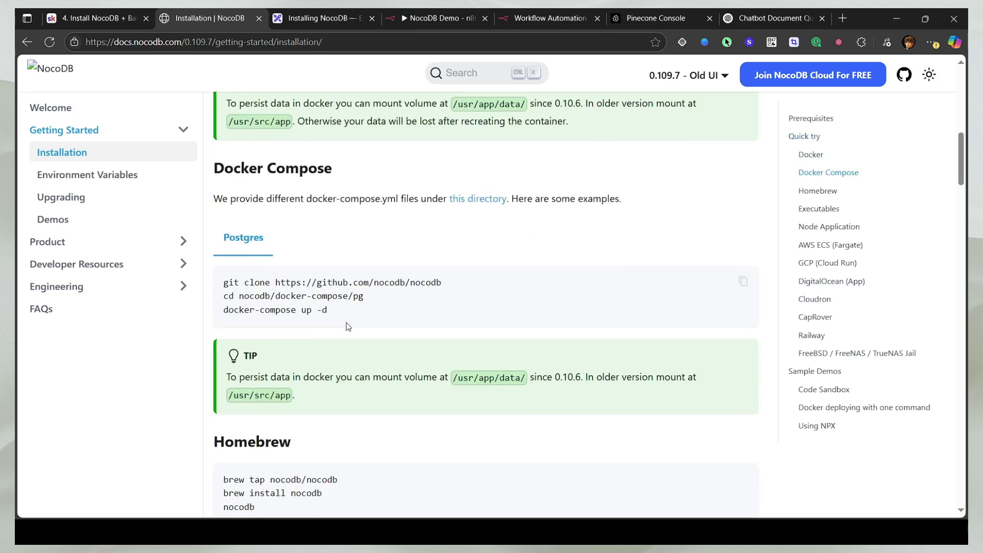
{"action": "scroll", "coordinate": [337, 272], "scroll_direction": "down", "scroll_amount": 4}
{"action": "scroll", "coordinate": [308, 287], "scroll_direction": "down", "scroll_amount": 6}
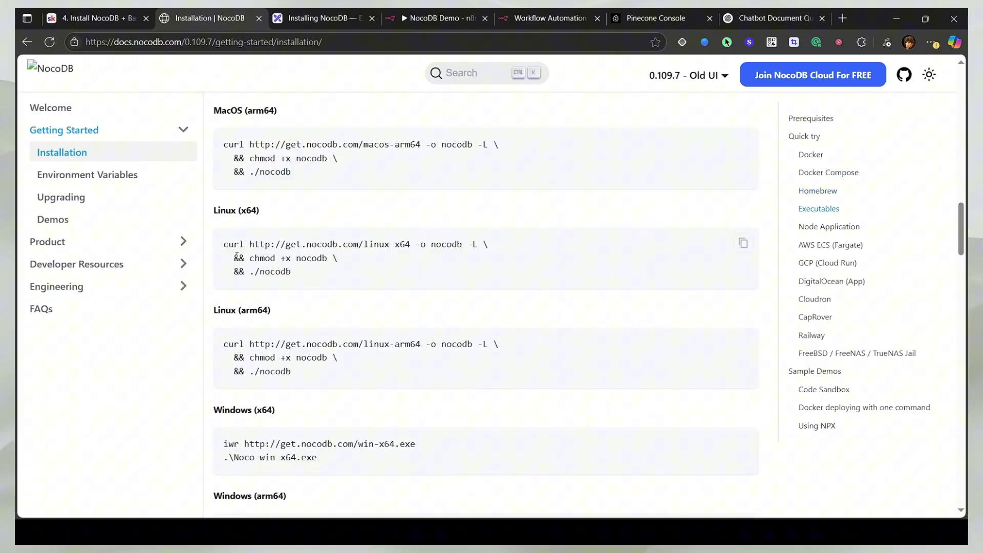
{"action": "scroll", "coordinate": [213, 294], "scroll_direction": "up", "scroll_amount": 6}
{"action": "scroll", "coordinate": [227, 298], "scroll_direction": "down", "scroll_amount": 5}
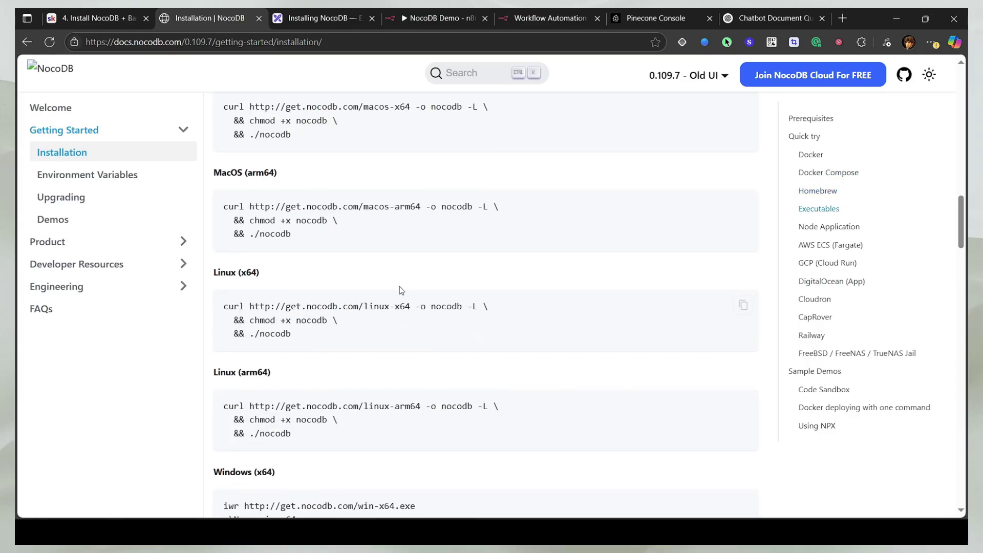
{"action": "scroll", "coordinate": [394, 293], "scroll_direction": "up", "scroll_amount": 15}
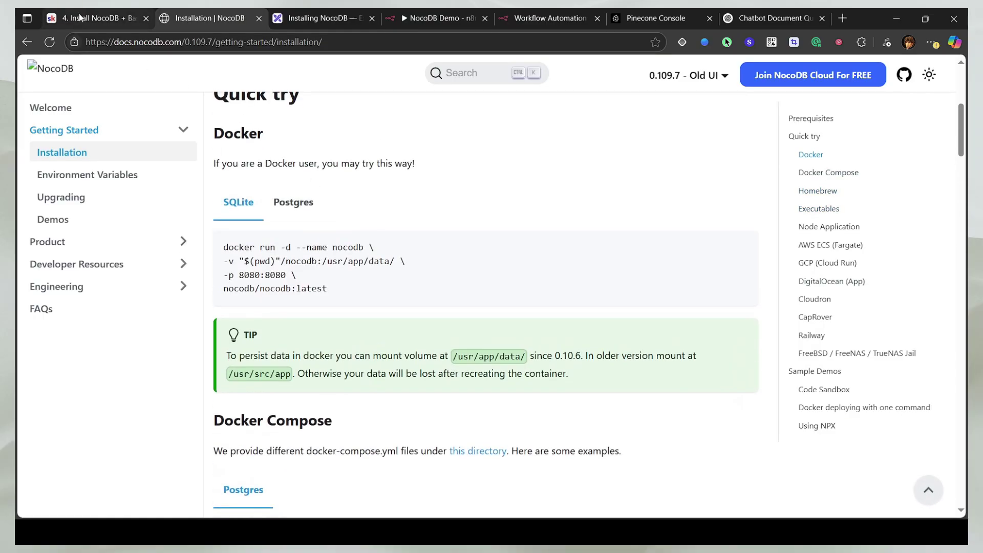
Step: Compare the lesson's four-line docker command with the docs' "$(pwd)"/nocodb volume path
{"action": "left_click", "coordinate": [80, 19]}
{"action": "left_click_drag", "start_coordinate": [399, 384], "coordinate": [532, 436]}
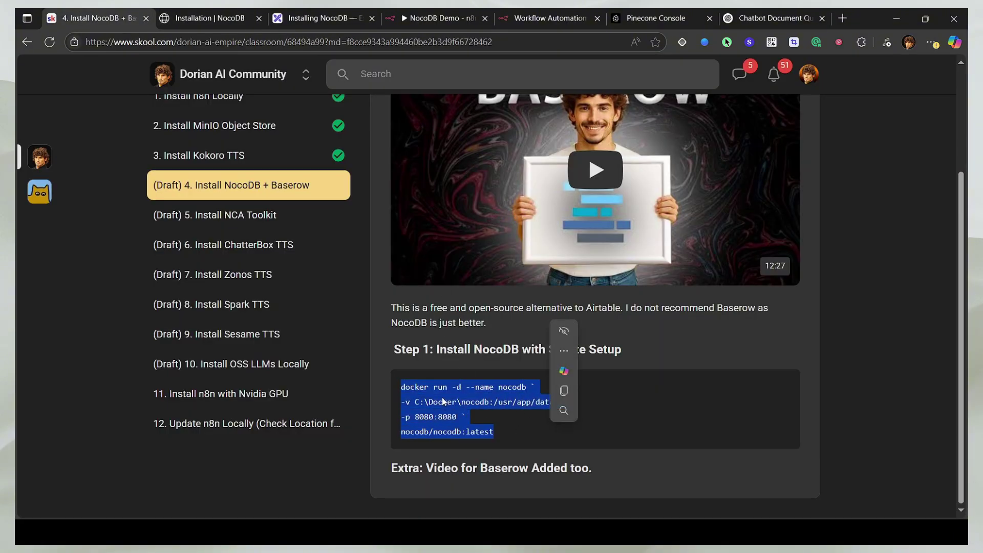
{"action": "left_click", "coordinate": [229, 19]}
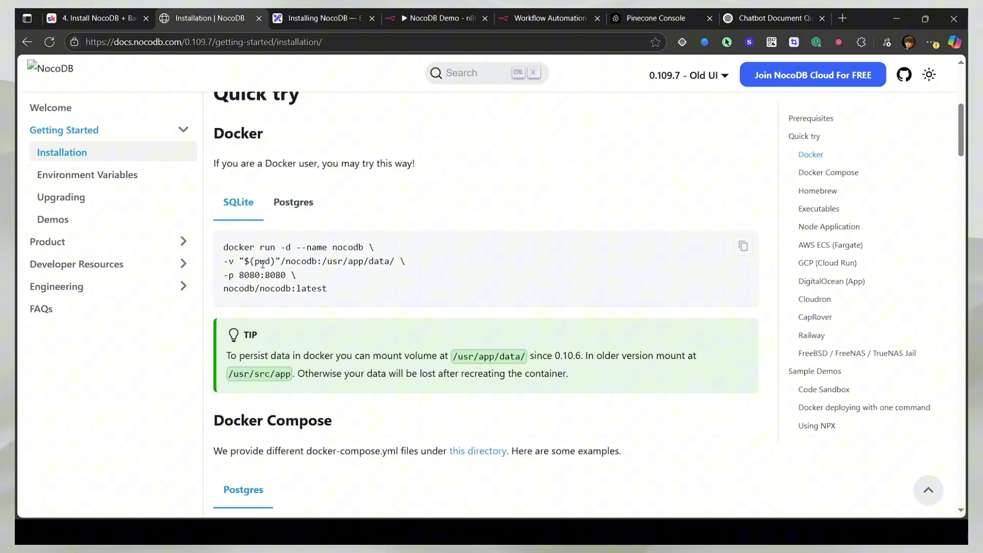
{"action": "double_click", "coordinate": [256, 263]}
{"action": "left_click", "coordinate": [271, 307]}
{"action": "left_click_drag", "start_coordinate": [235, 263], "coordinate": [396, 262]}
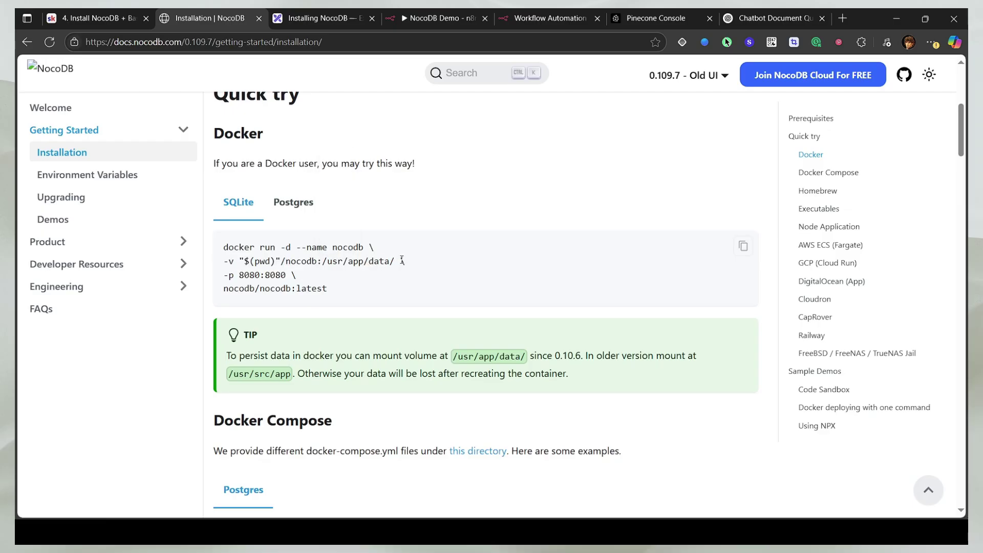
Step: Check the lesson command's C:\Docker folder and 8080:8080 port mapping, then select the command
{"action": "left_click", "coordinate": [110, 10]}
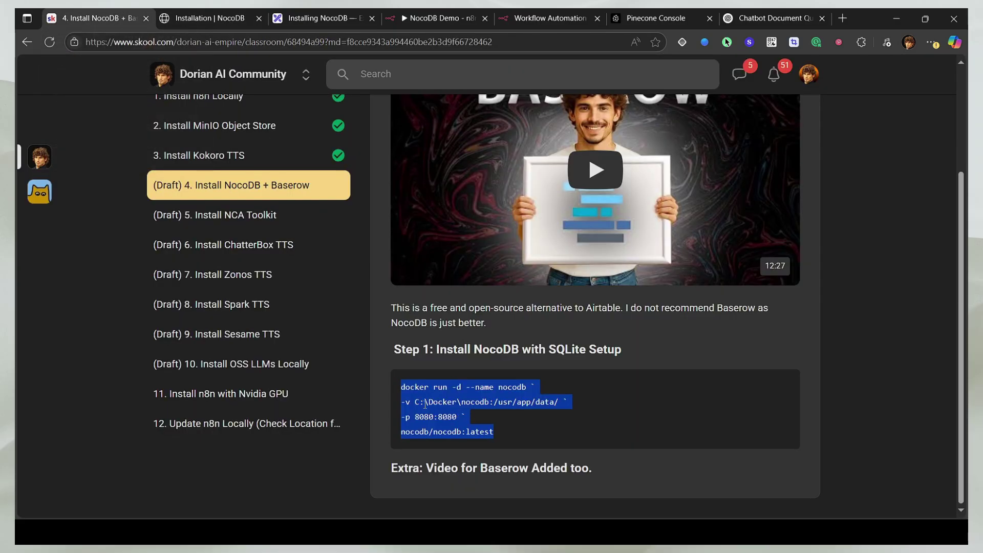
{"action": "left_click_drag", "start_coordinate": [415, 401], "coordinate": [455, 402]}
{"action": "left_click", "coordinate": [468, 402]}
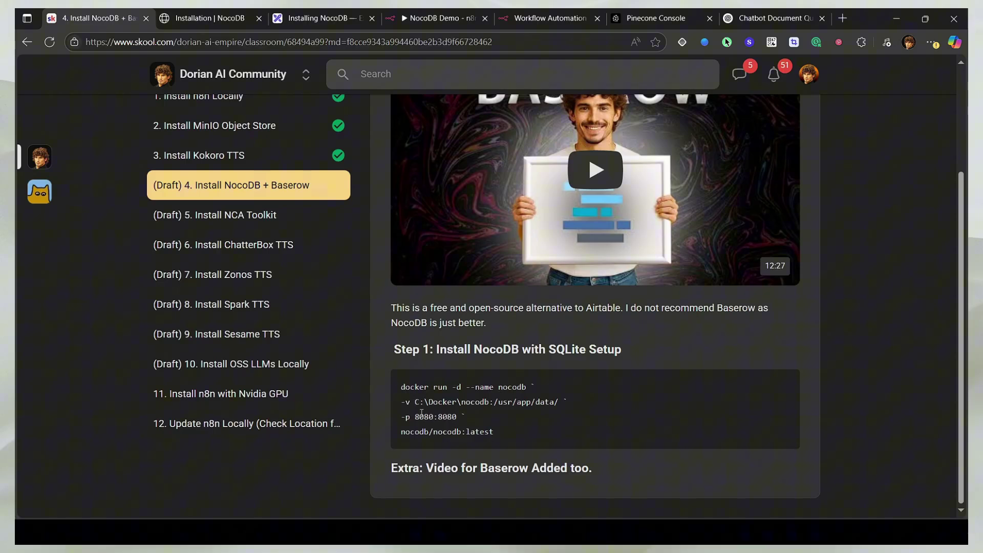
{"action": "left_click_drag", "start_coordinate": [411, 416], "coordinate": [457, 409]}
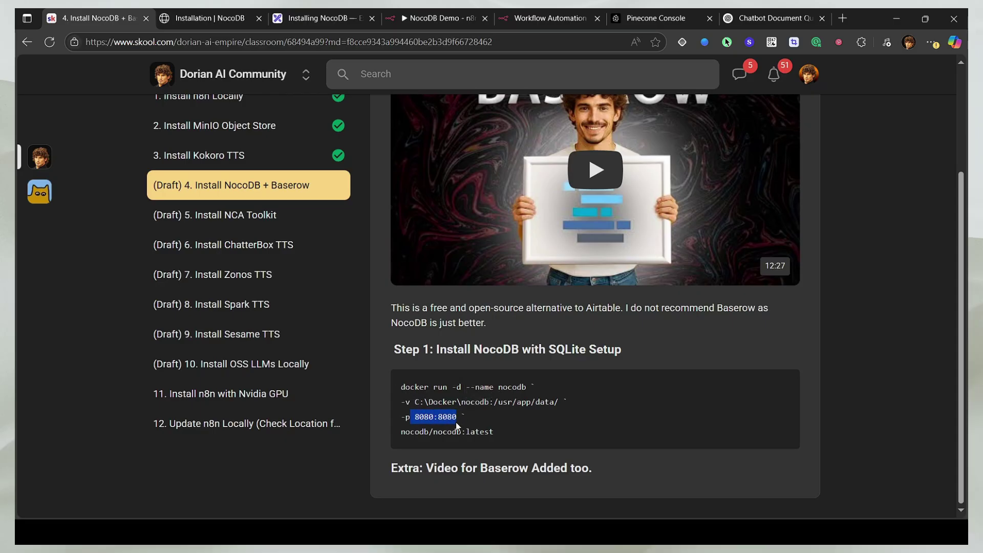
{"action": "left_click", "coordinate": [452, 417]}
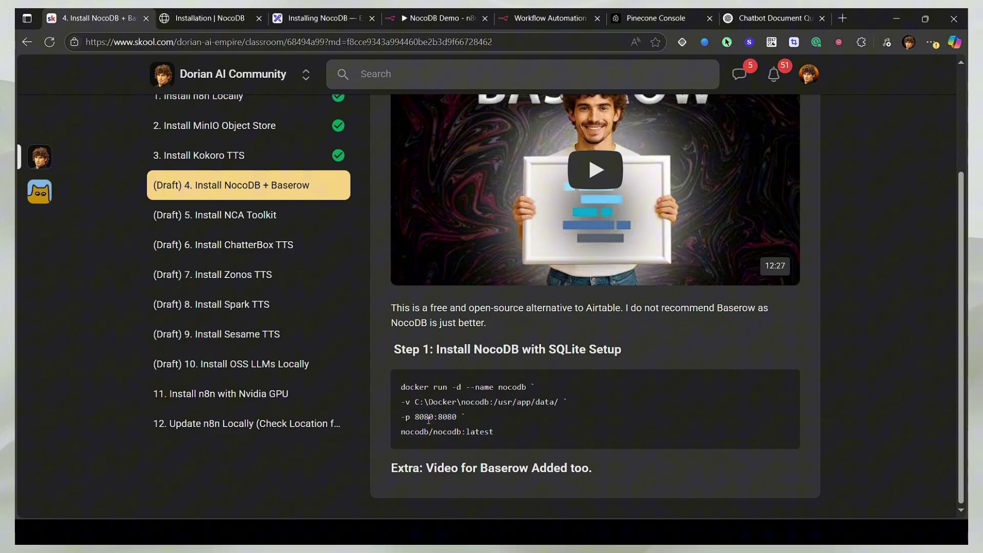
{"action": "left_click_drag", "start_coordinate": [410, 417], "coordinate": [437, 420]}
{"action": "left_click_drag", "start_coordinate": [504, 435], "coordinate": [397, 385]}
{"action": "key", "text": "ctrl+c"}
{"action": "left_click", "coordinate": [463, 423]}
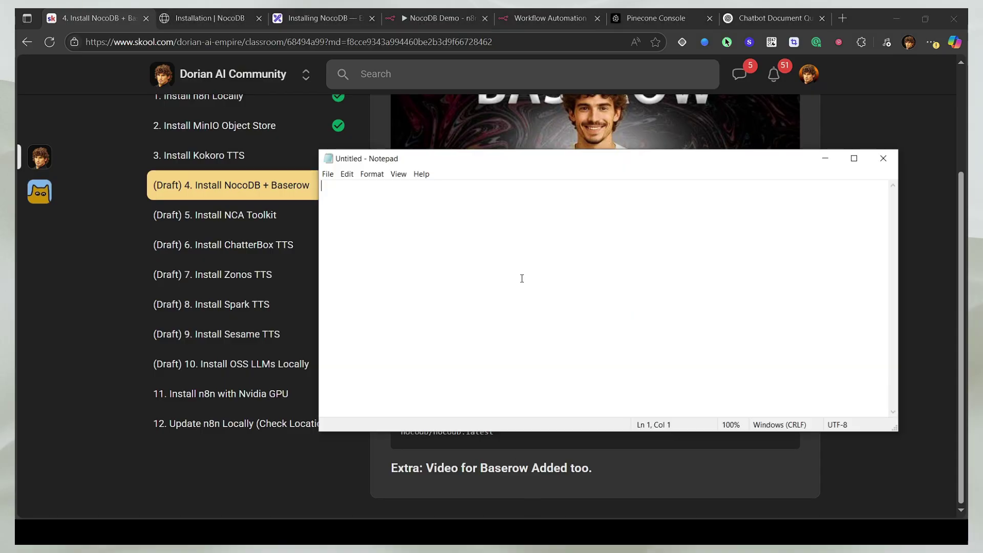
Step: Paste the command into Notepad and change its host port from 8080 to 9090
{"action": "key", "text": "ctrl+v"}
{"action": "scroll", "coordinate": [443, 233], "scroll_direction": "up", "scroll_amount": 17}
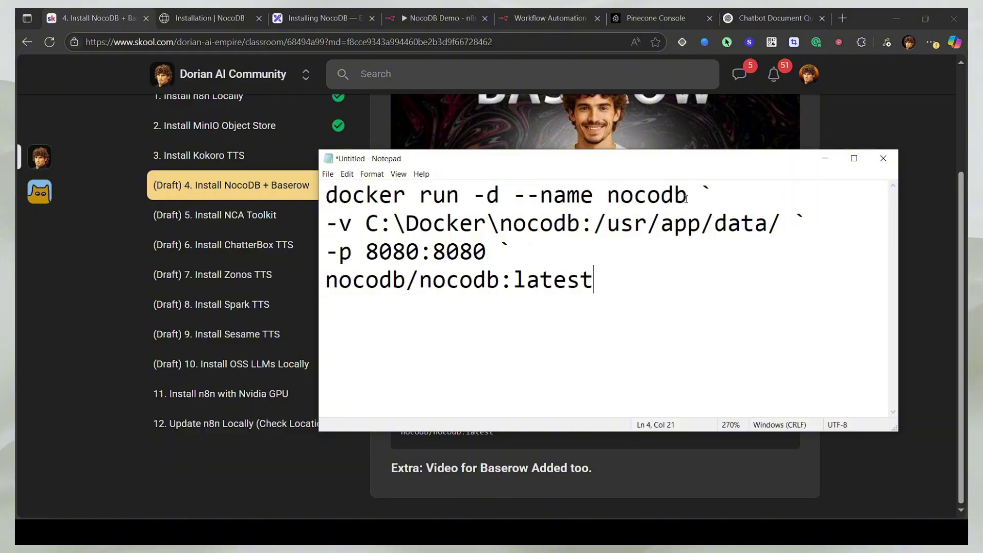
{"action": "double_click", "coordinate": [469, 198]}
{"action": "left_click", "coordinate": [513, 257]}
{"action": "double_click", "coordinate": [401, 225]}
{"action": "left_click", "coordinate": [395, 251]}
{"action": "key", "text": "BackSpace"}
{"action": "type", "text": "9"}
{"action": "key", "text": "Right"}
{"action": "key", "text": "Delete"}
{"action": "type", "text": "9"}
{"action": "key", "text": "ctrl+a"}
{"action": "key", "text": "ctrl+c"}
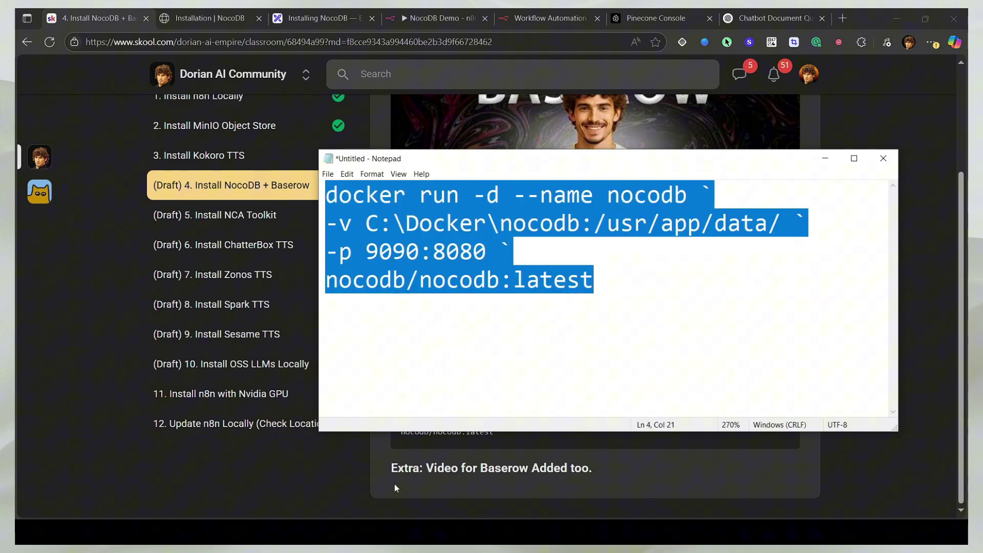
{"action": "key", "text": "alt+Tab"}
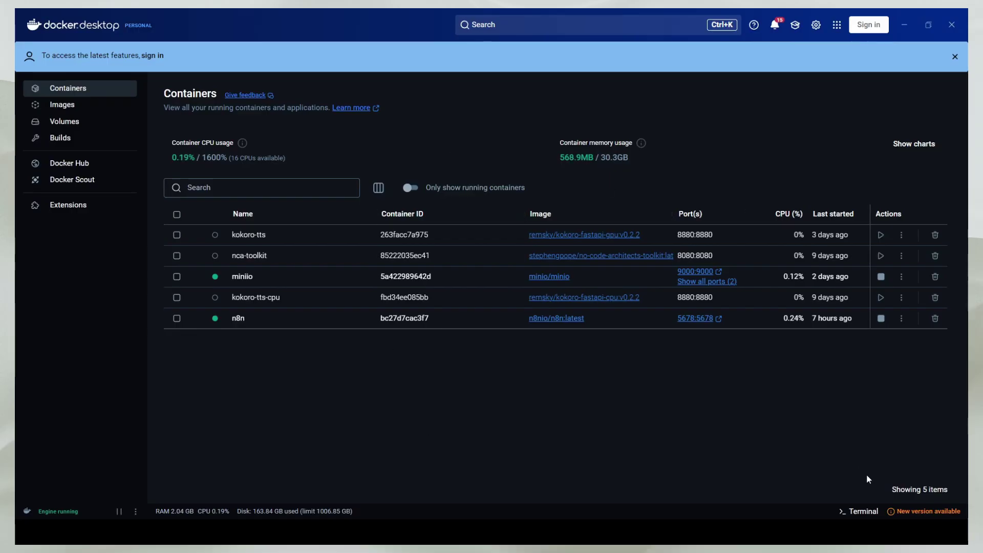
Step: Run the edited nocodb docker command in Docker Desktop's terminal and check the new container's logs
{"action": "left_click", "coordinate": [860, 511]}
{"action": "key", "text": "ctrl+v"}
{"action": "key", "text": "Return"}
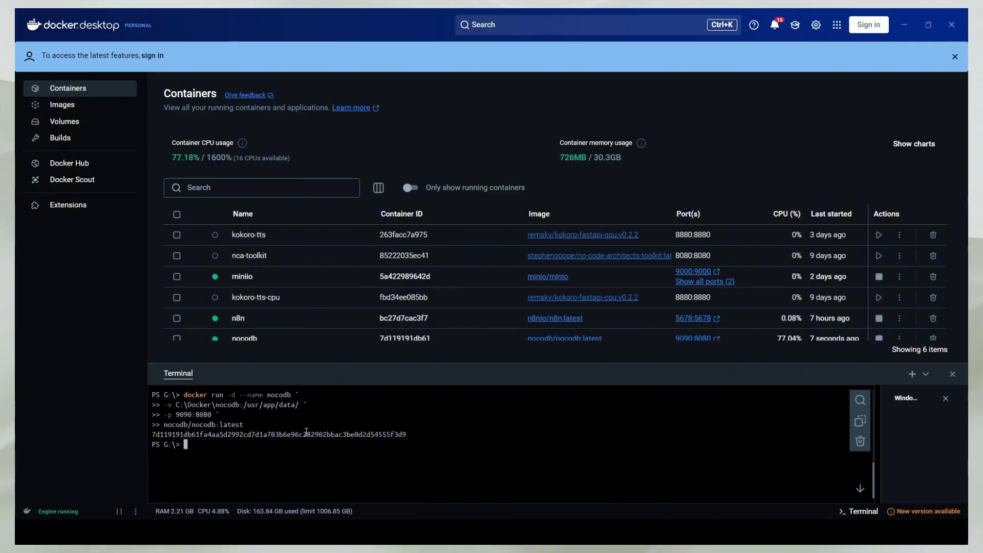
{"action": "left_click_drag", "start_coordinate": [173, 429], "coordinate": [379, 435]}
{"action": "left_click", "coordinate": [379, 435]}
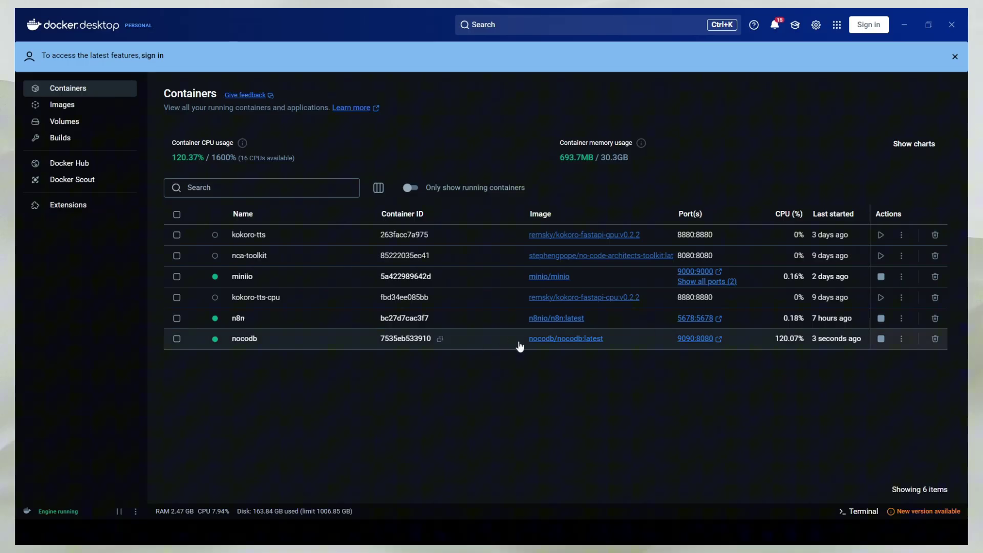
{"action": "left_click", "coordinate": [362, 339]}
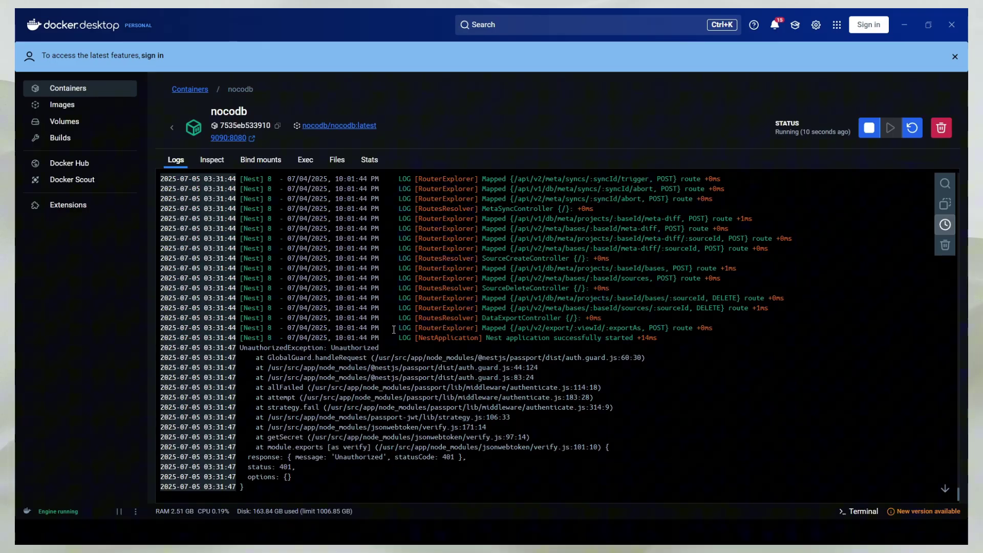
{"action": "left_click", "coordinate": [172, 128]}
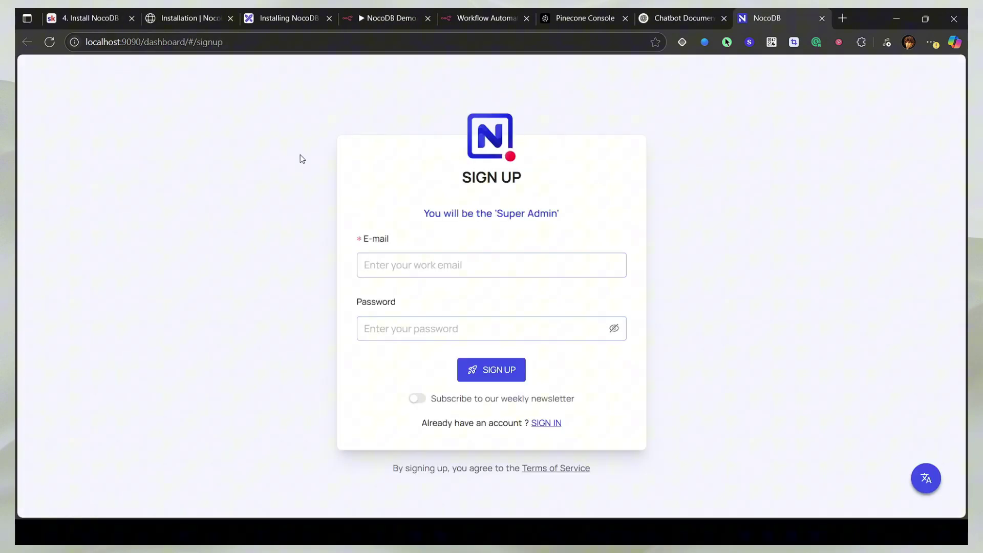
Step: Review the NocoDB setup instructions on the Skool lesson page
{"action": "left_click", "coordinate": [72, 18]}
{"action": "scroll", "coordinate": [500, 258], "scroll_direction": "up", "scroll_amount": 3}
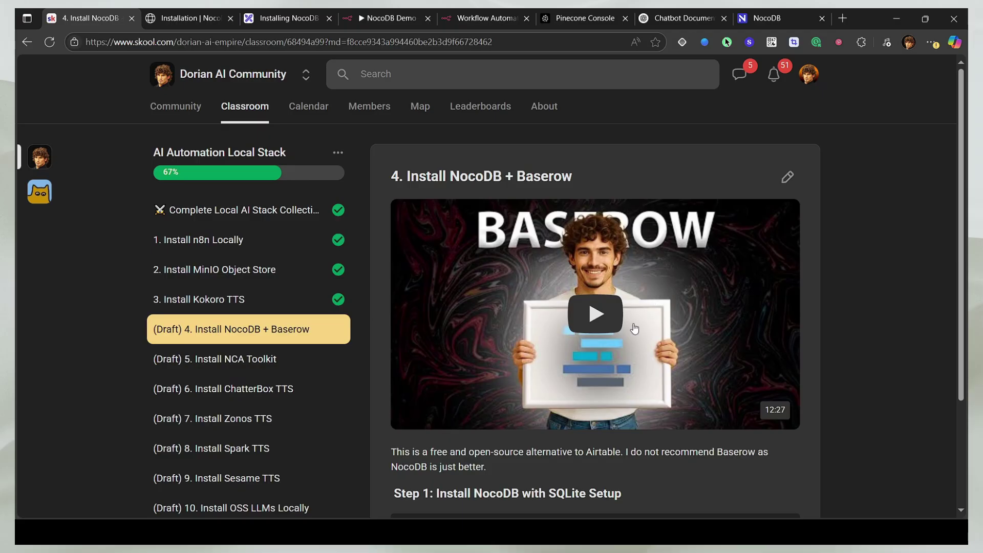
{"action": "scroll", "coordinate": [635, 329], "scroll_direction": "down", "scroll_amount": 3}
{"action": "scroll", "coordinate": [603, 272], "scroll_direction": "up", "scroll_amount": 3}
Step: Sign up as Super Admin with the account e-mail and password
{"action": "key", "text": "ctrl+9"}
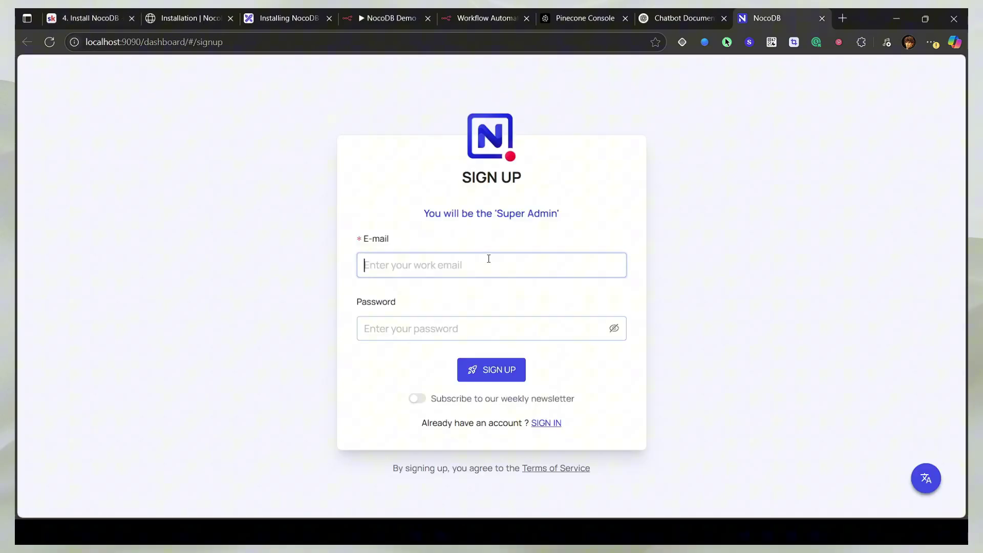
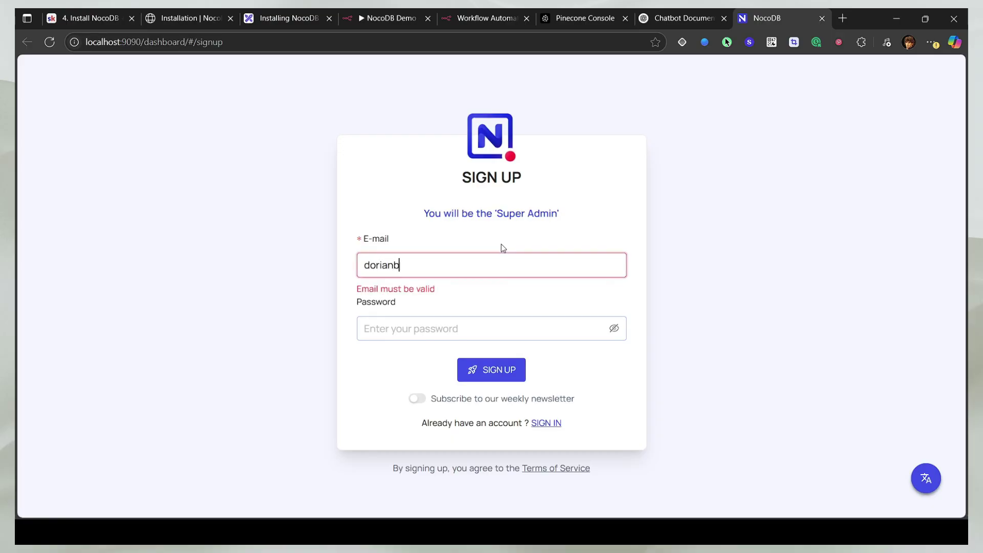
{"action": "key", "text": "Tab"}
{"action": "type", "text": "*********"}
{"action": "left_click", "coordinate": [489, 371]}
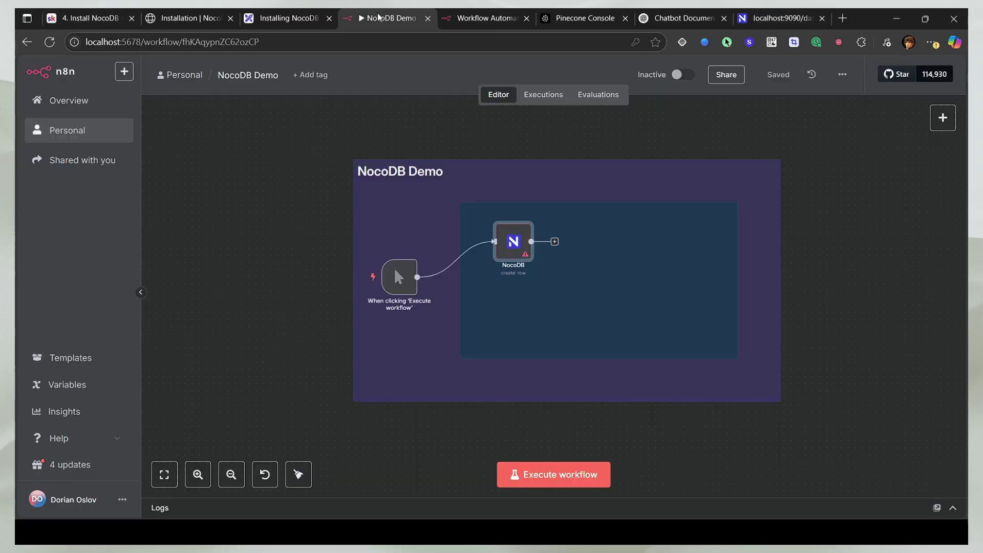
Step: Start a new NocoDB credential from the NocoDB node in n8n
{"action": "left_click", "coordinate": [381, 18]}
{"action": "double_click", "coordinate": [499, 249]}
{"action": "left_click", "coordinate": [465, 154]}
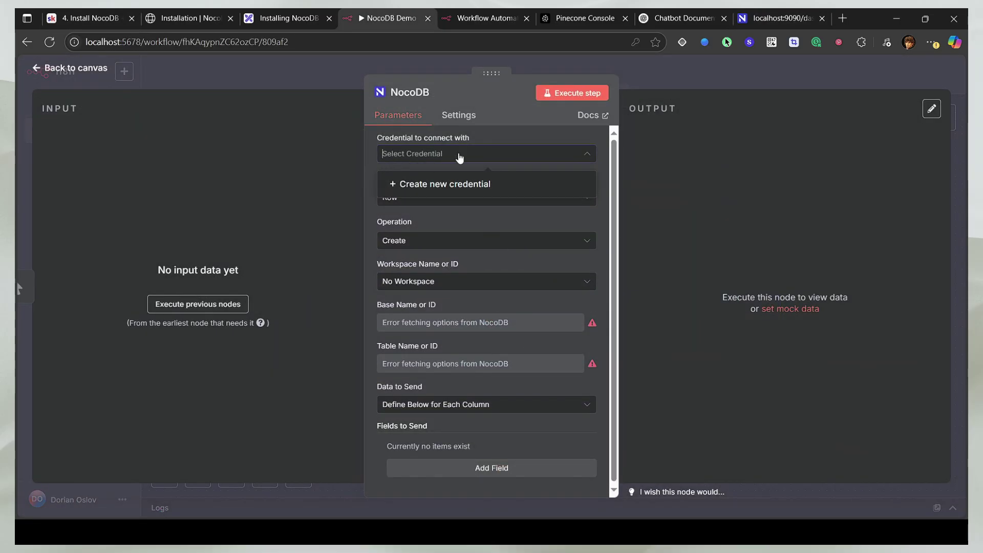
{"action": "left_click", "coordinate": [423, 187]}
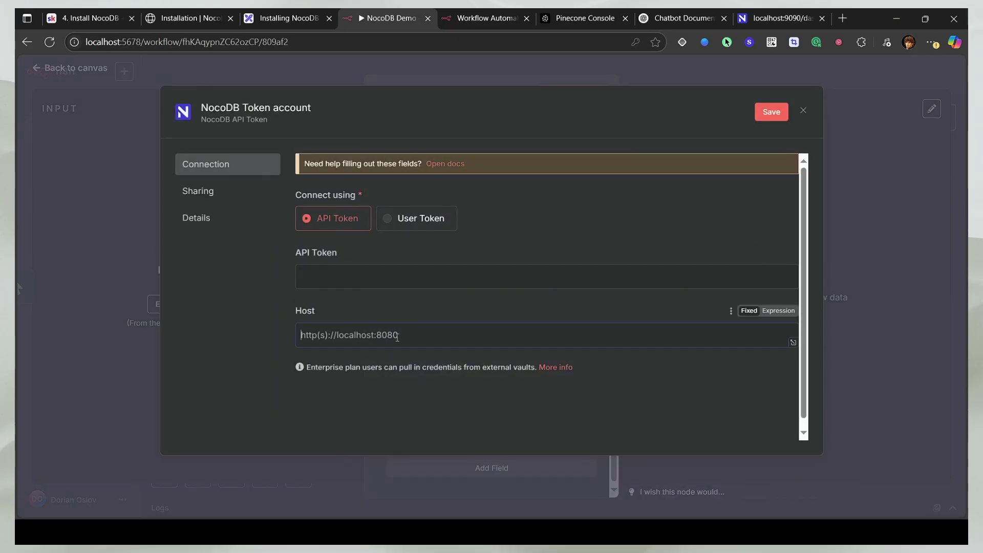
{"action": "left_click", "coordinate": [778, 18]}
{"action": "double_click", "coordinate": [131, 42]}
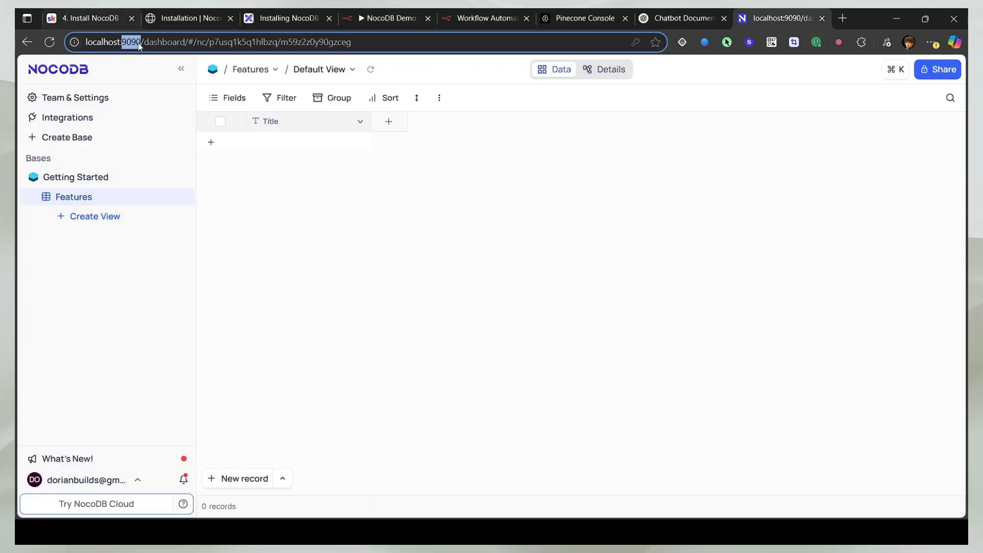
{"action": "left_click", "coordinate": [90, 18]}
{"action": "scroll", "coordinate": [499, 395], "scroll_direction": "down", "scroll_amount": 3}
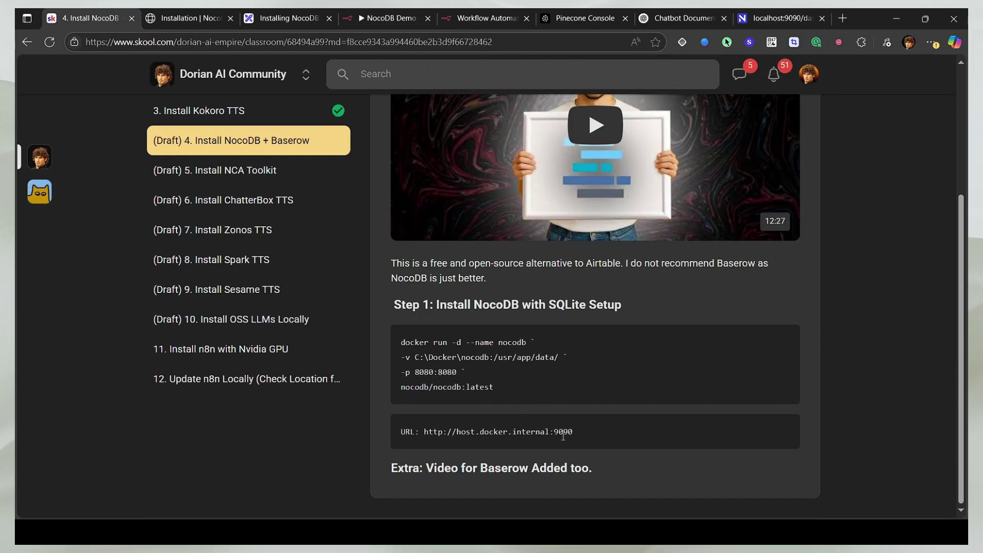
{"action": "left_click_drag", "start_coordinate": [575, 432], "coordinate": [495, 447]}
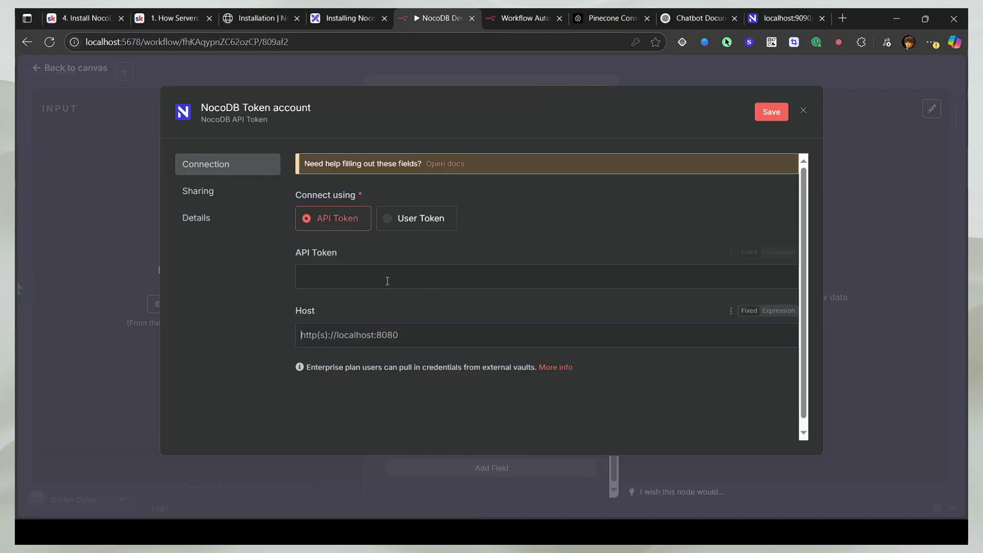
{"action": "left_click", "coordinate": [181, 16]}
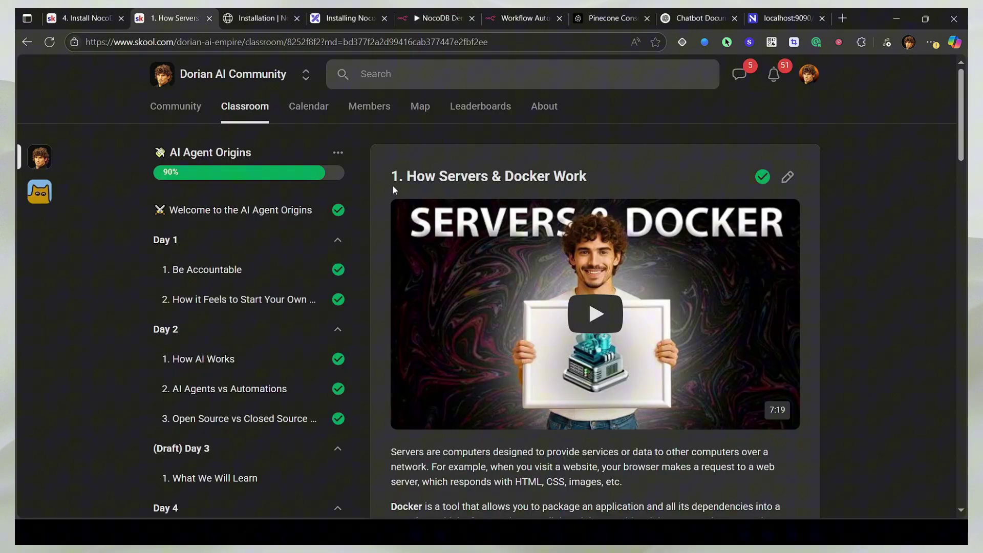
{"action": "scroll", "coordinate": [383, 190], "scroll_direction": "down", "scroll_amount": 15}
{"action": "scroll", "coordinate": [478, 355], "scroll_direction": "up", "scroll_amount": 6}
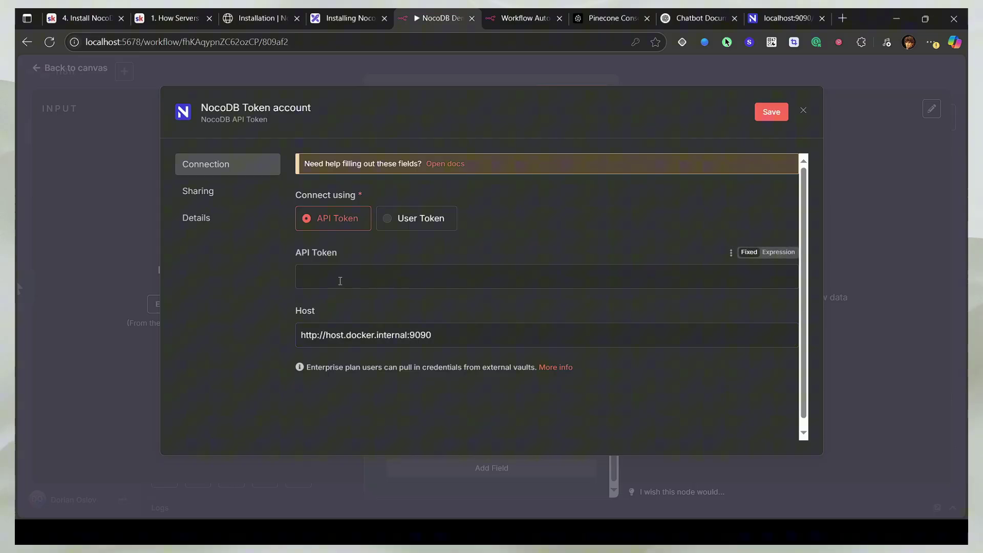
{"action": "left_click", "coordinate": [783, 19]}
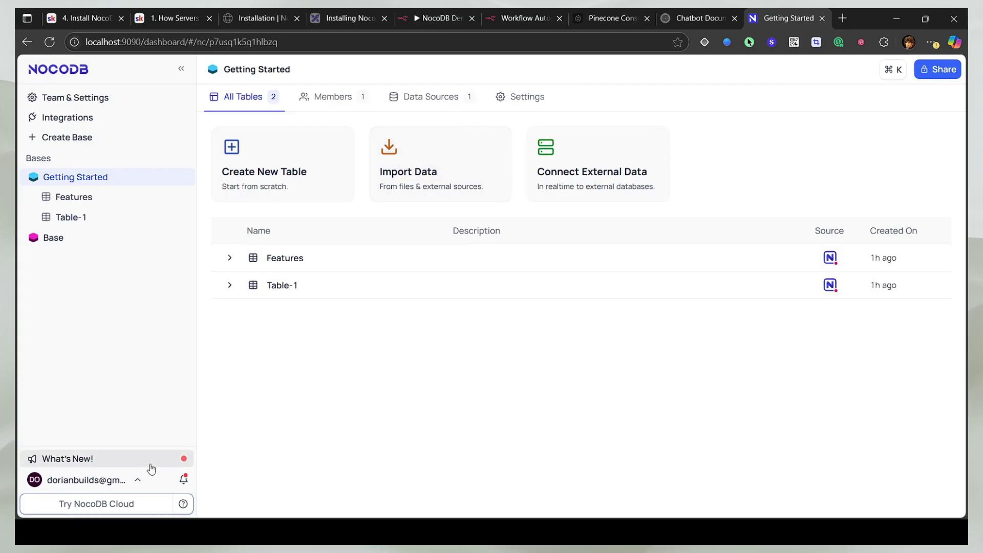
Step: Add an API token named Token-1 under Account Settings > Tokens and copy its value
{"action": "left_click", "coordinate": [137, 479]}
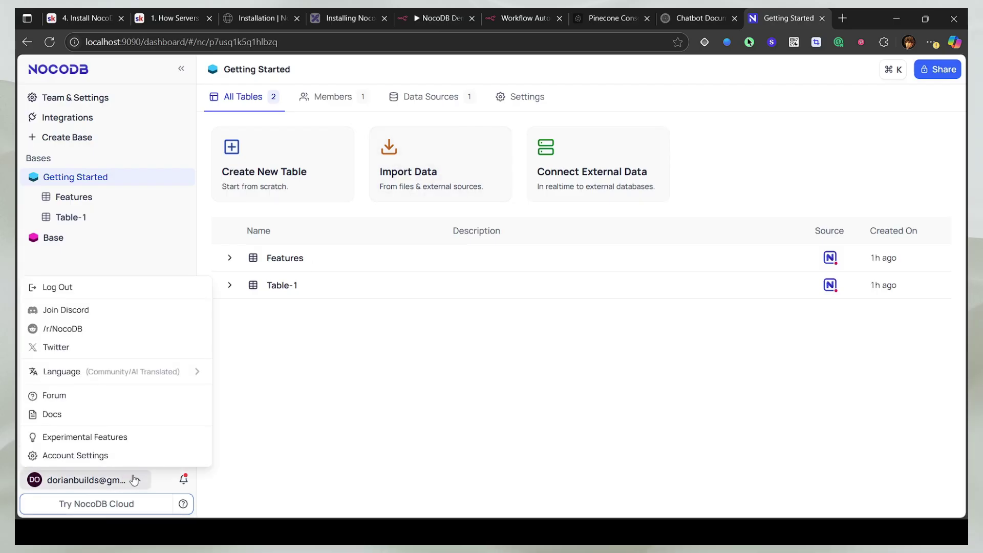
{"action": "left_click", "coordinate": [79, 456]}
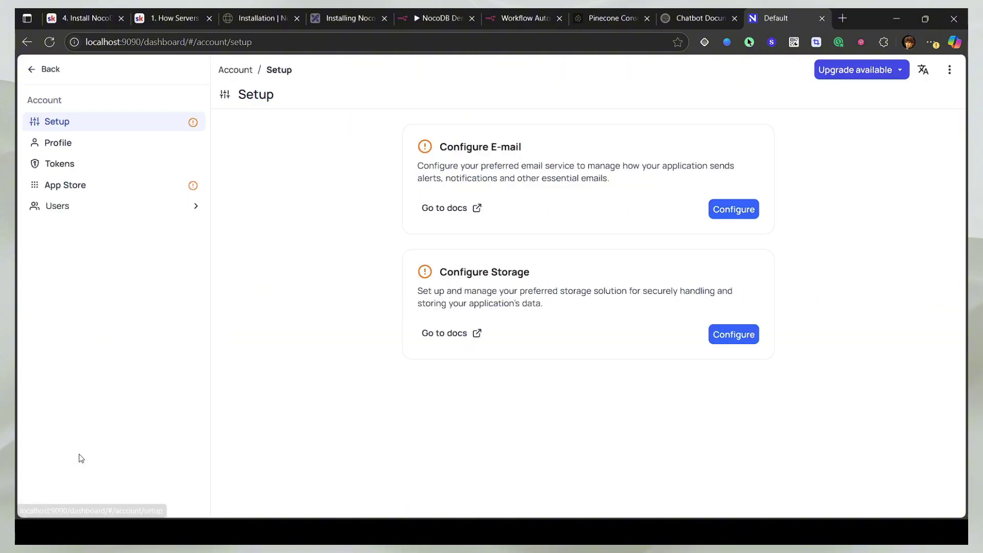
{"action": "left_click", "coordinate": [51, 166]}
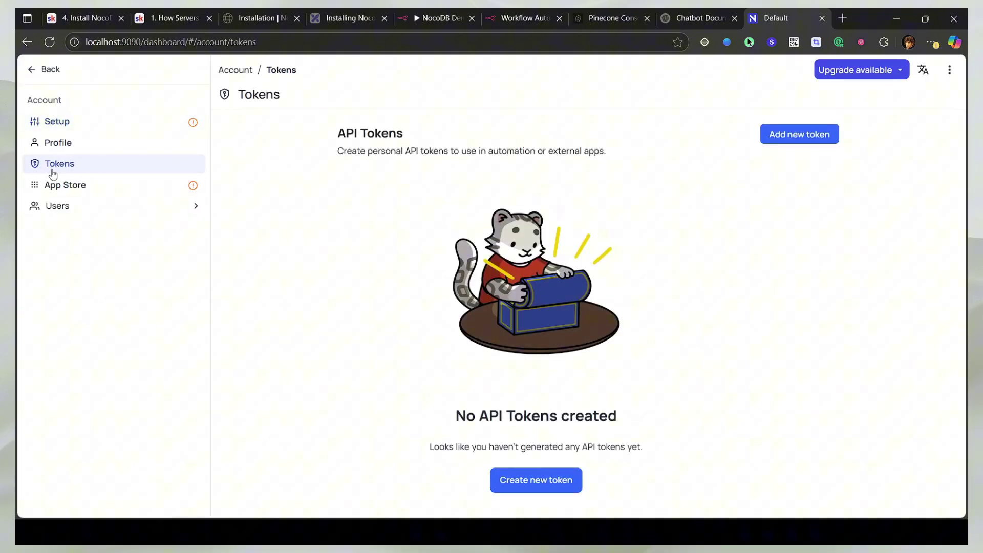
{"action": "left_click", "coordinate": [774, 139]}
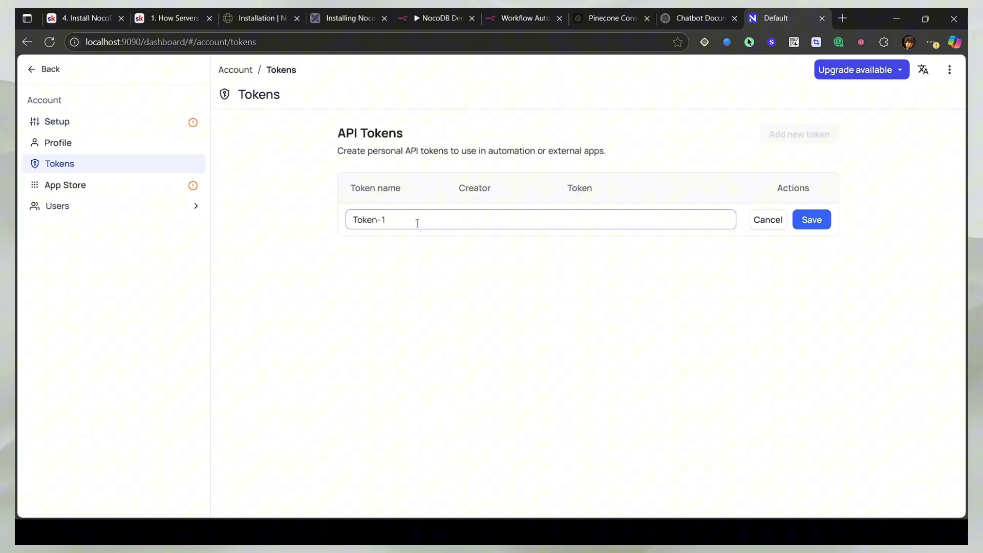
{"action": "left_click", "coordinate": [815, 225]}
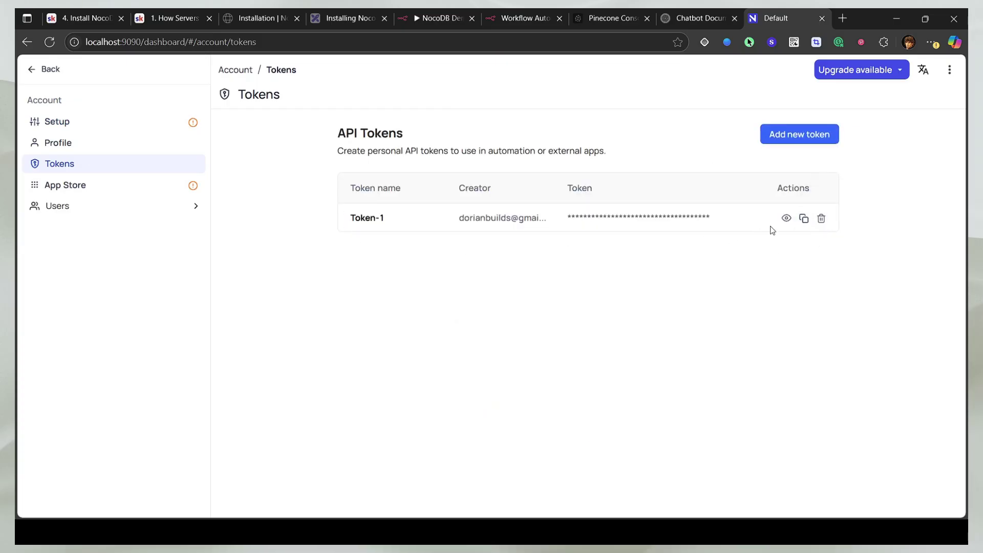
{"action": "left_click", "coordinate": [804, 219]}
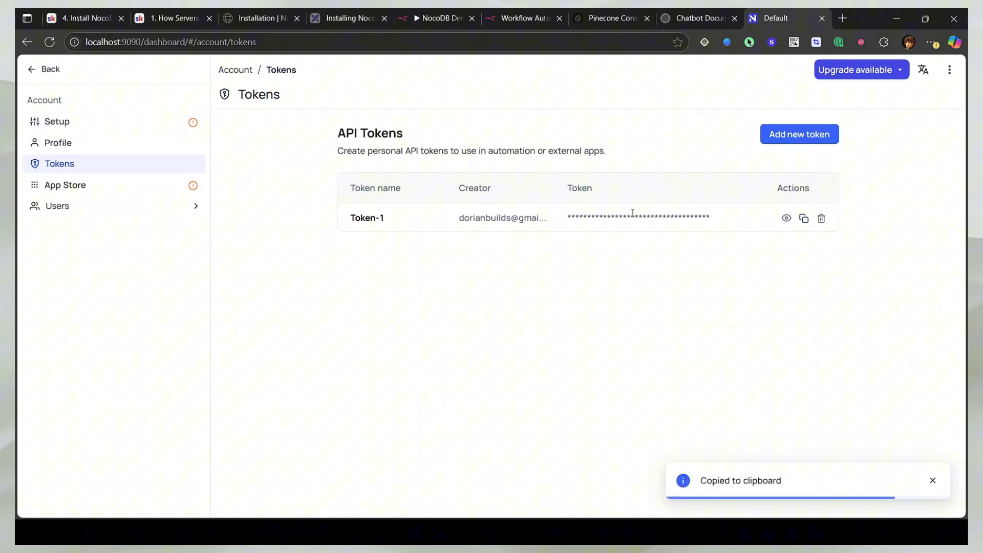
Step: Create a new NocoDB credential in n8n and paste the copied API token into it
{"action": "left_click", "coordinate": [398, 21]}
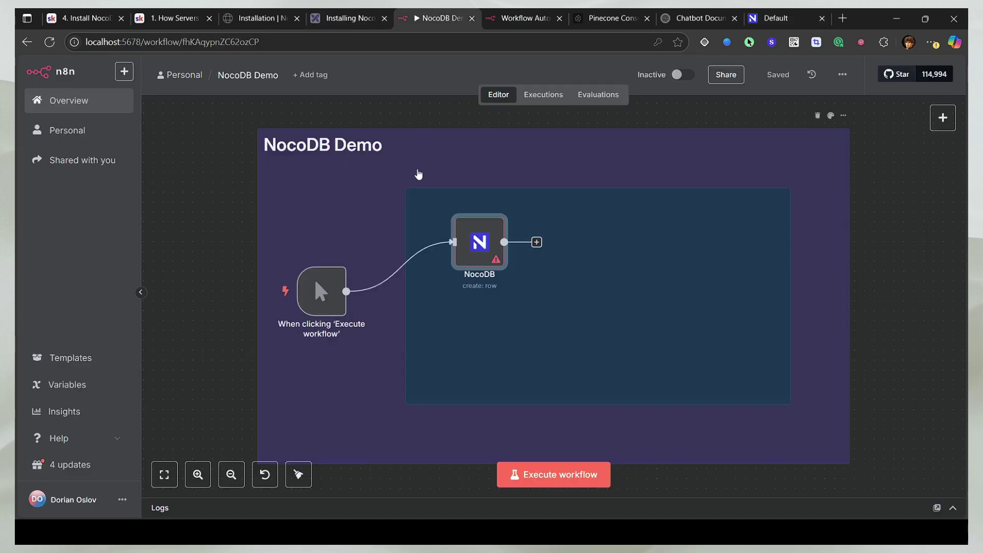
{"action": "double_click", "coordinate": [471, 247]}
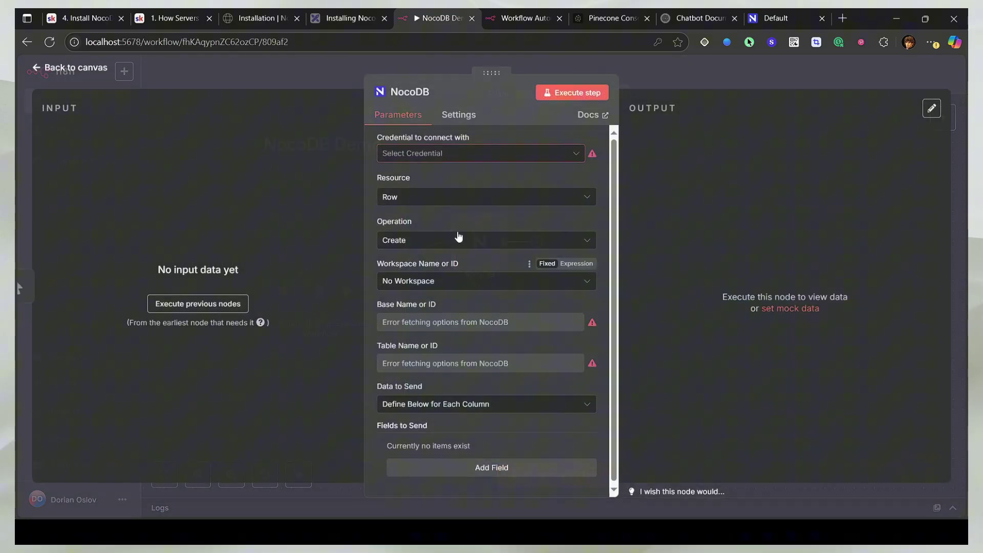
{"action": "left_click", "coordinate": [493, 160]}
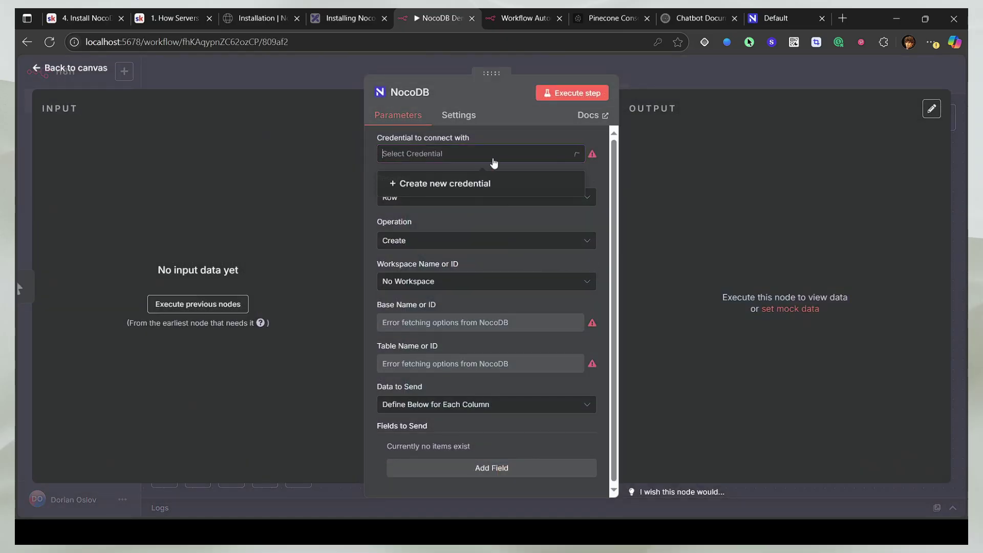
{"action": "left_click", "coordinate": [414, 190]}
{"action": "left_click", "coordinate": [388, 277]}
{"action": "key", "text": "ctrl+v"}
{"action": "key", "text": "Escape"}
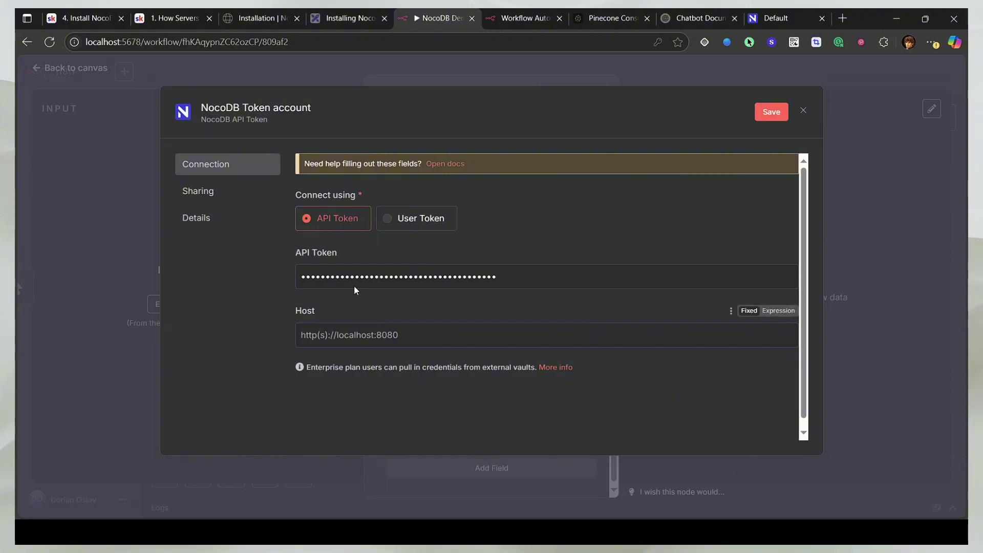
{"action": "left_click", "coordinate": [163, 20]}
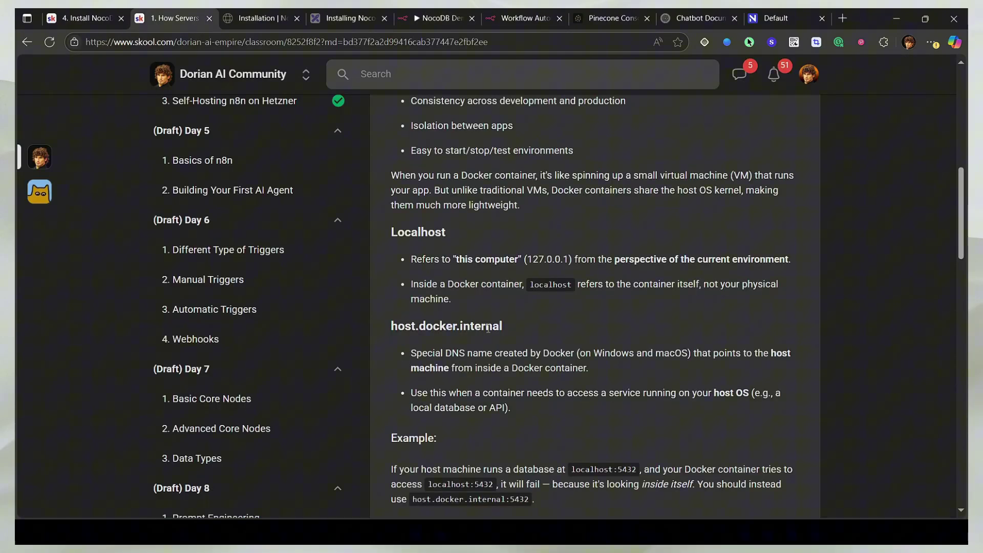
{"action": "key", "text": "ctrl+shift+Tab"}
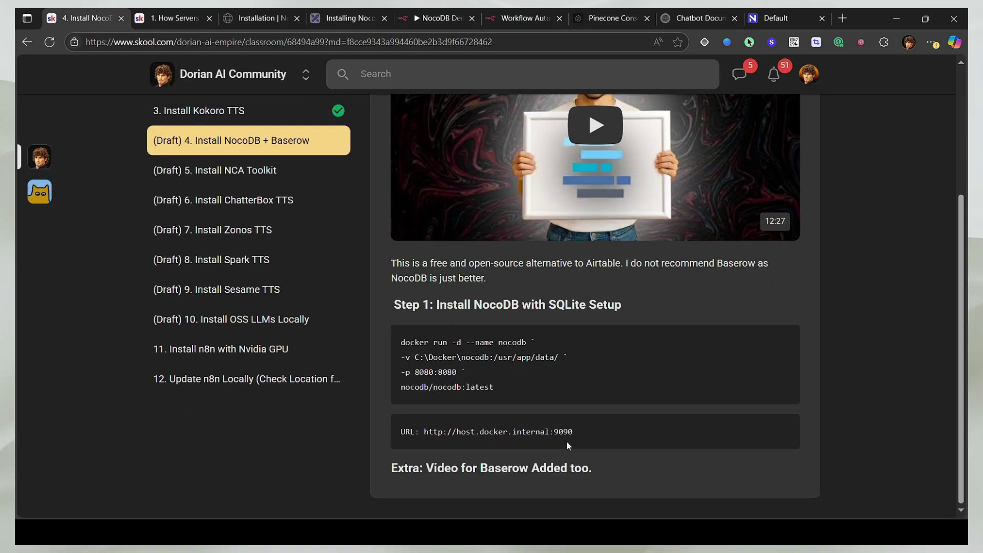
{"action": "left_click_drag", "start_coordinate": [581, 437], "coordinate": [418, 434]}
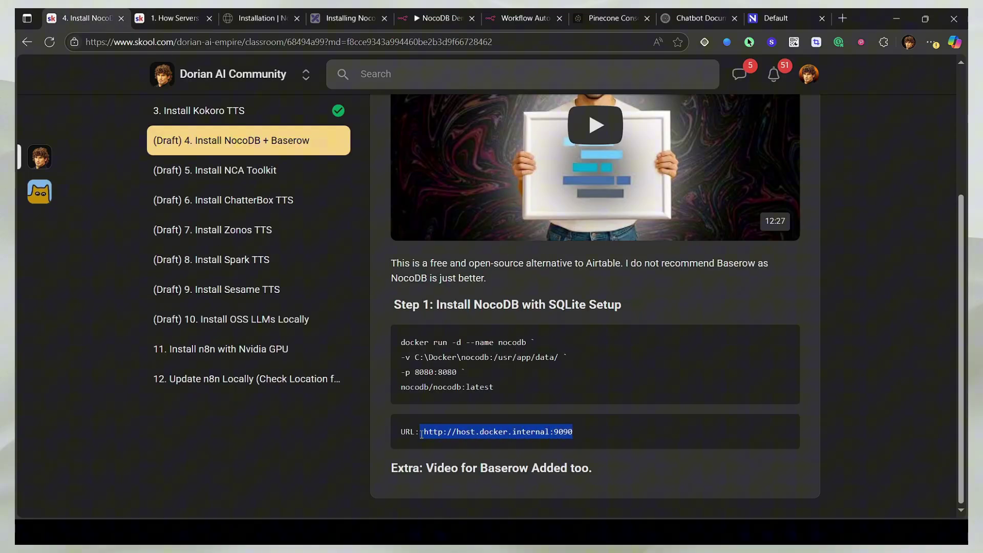
{"action": "left_click", "coordinate": [438, 18]}
{"action": "left_click", "coordinate": [408, 341]}
{"action": "key", "text": "ctrl+v"}
{"action": "left_click", "coordinate": [772, 113]}
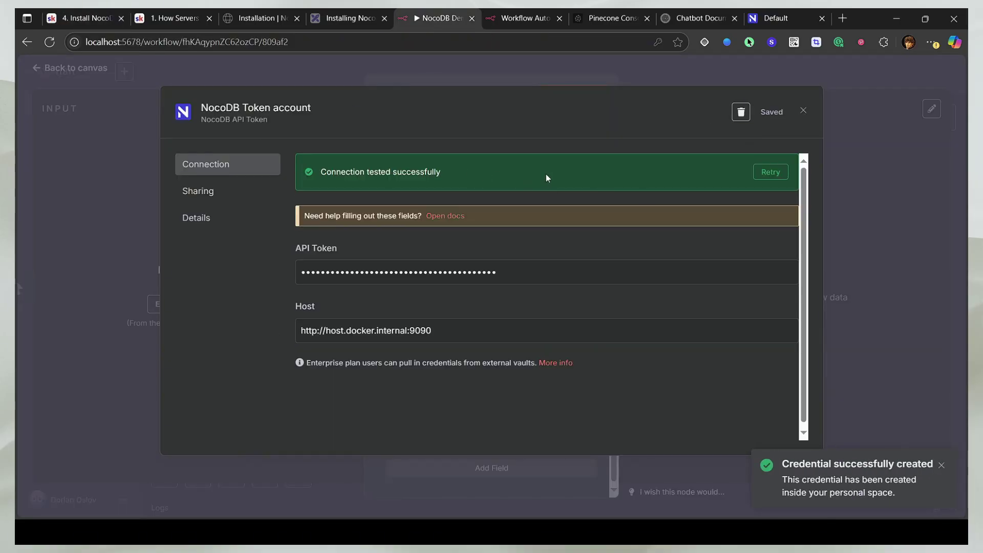
{"action": "left_click", "coordinate": [803, 111]}
{"action": "left_click", "coordinate": [662, 200]}
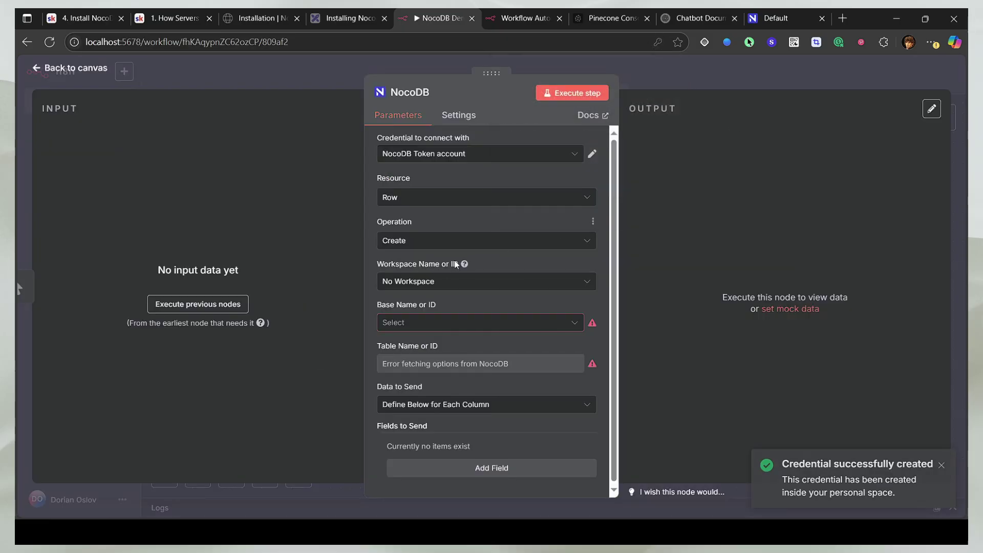
Step: Set the node's workspace to No Workspace and bring up the base list
{"action": "left_click", "coordinate": [429, 281]}
{"action": "left_click", "coordinate": [440, 314]}
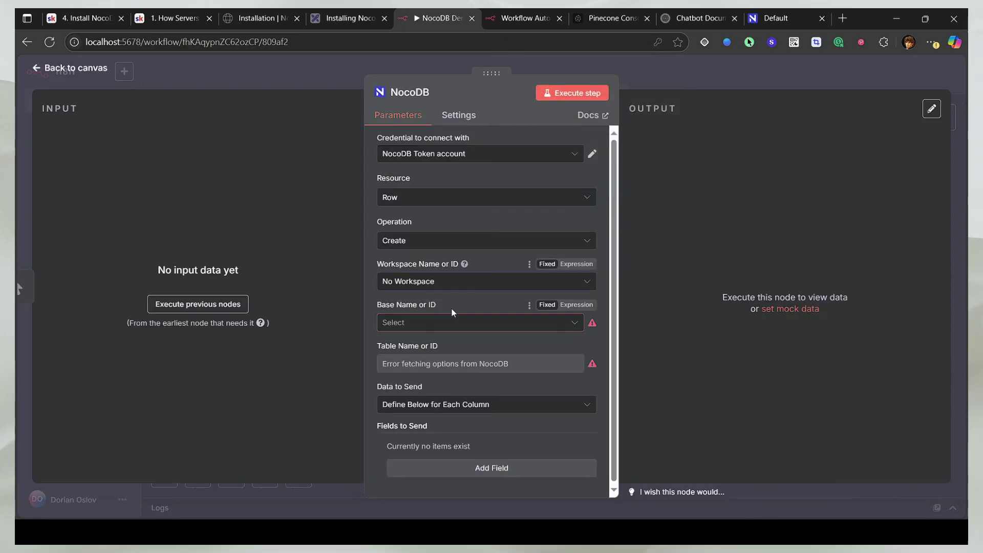
{"action": "left_click", "coordinate": [440, 322]}
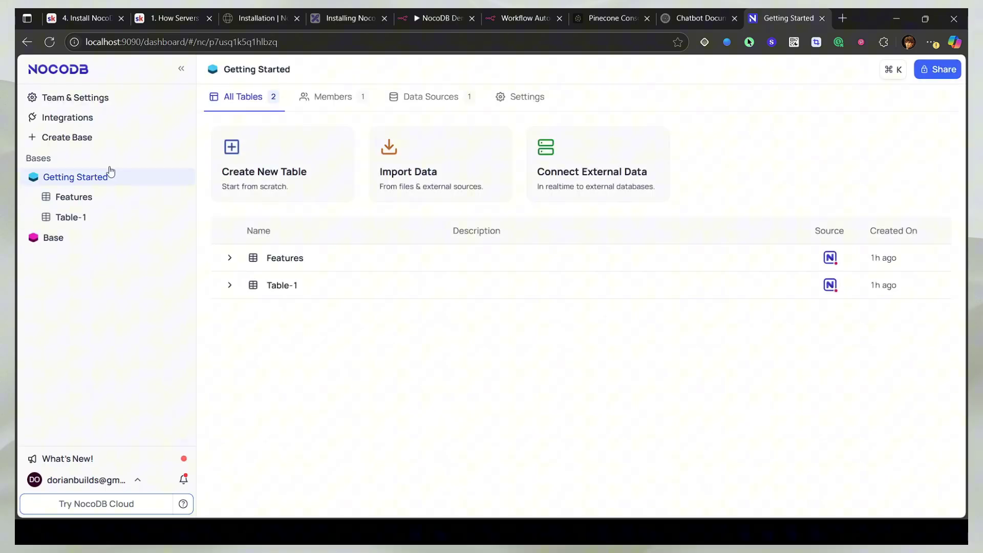
Step: Create an empty NocoDB base named Base-Test by adding -test to the default name
{"action": "left_click", "coordinate": [66, 138]}
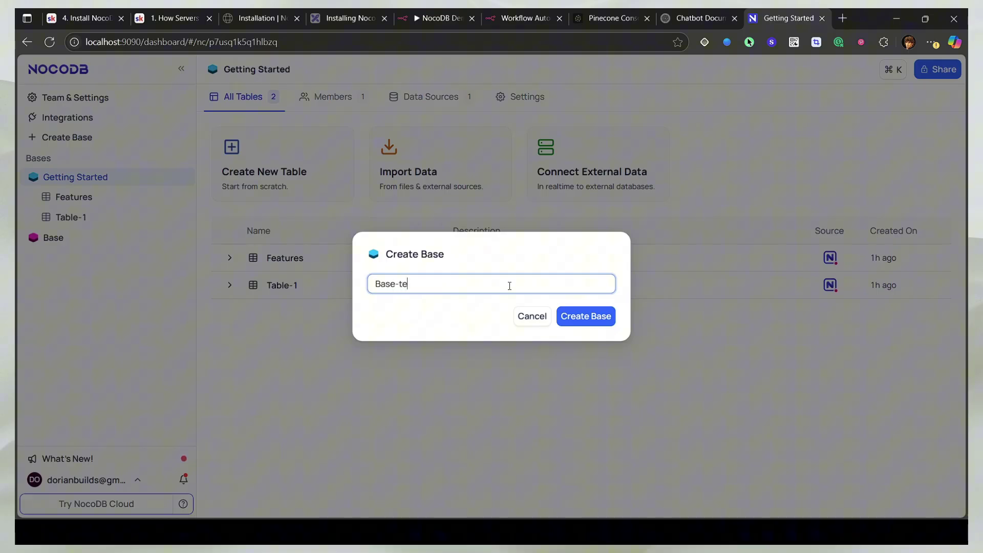
{"action": "type", "text": "-test"}
{"action": "key", "text": "Return"}
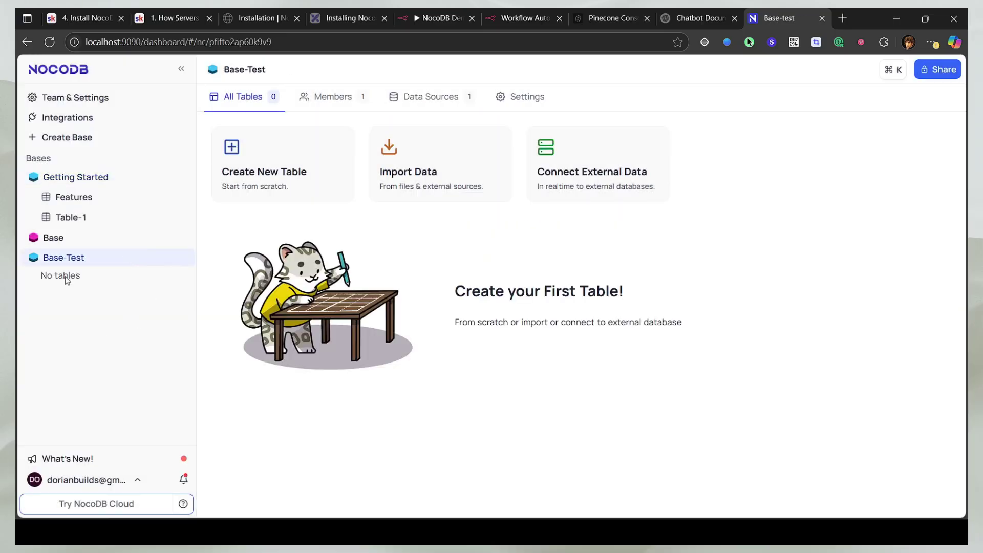
Step: Point the NocoDB node at the Base-test base and execute it, returning a row with Id 1
{"action": "key", "text": "ctrl+5"}
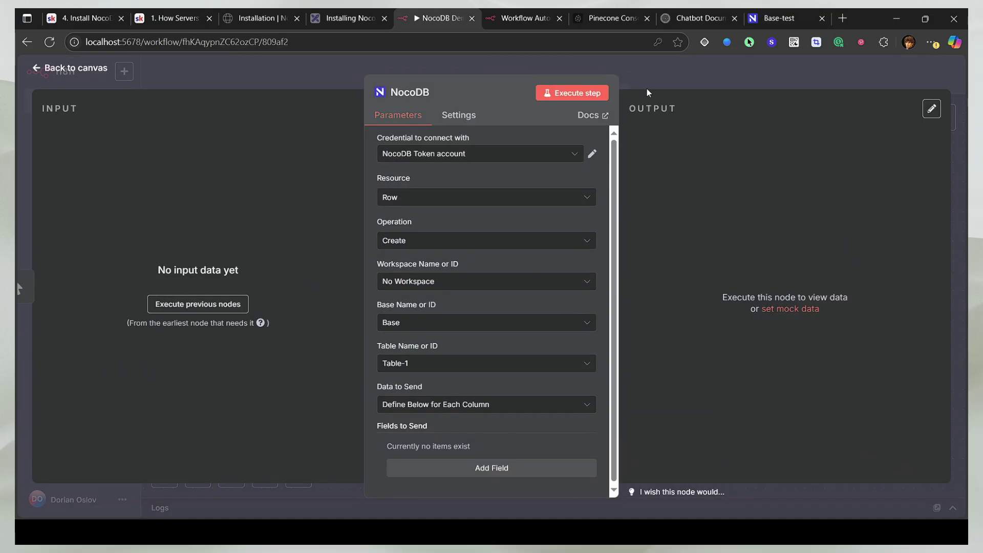
{"action": "left_click", "coordinate": [680, 74]}
{"action": "double_click", "coordinate": [482, 241]}
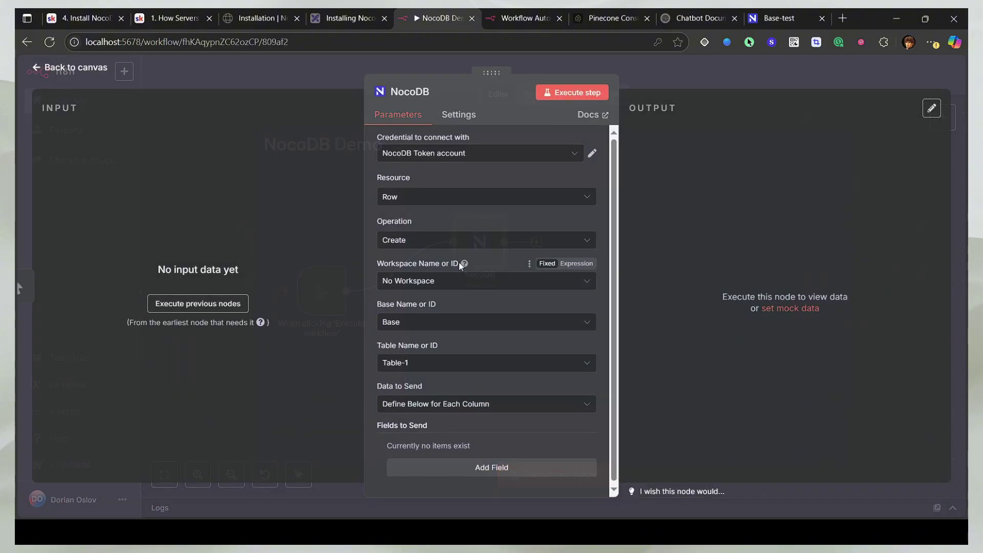
{"action": "left_click", "coordinate": [409, 323]}
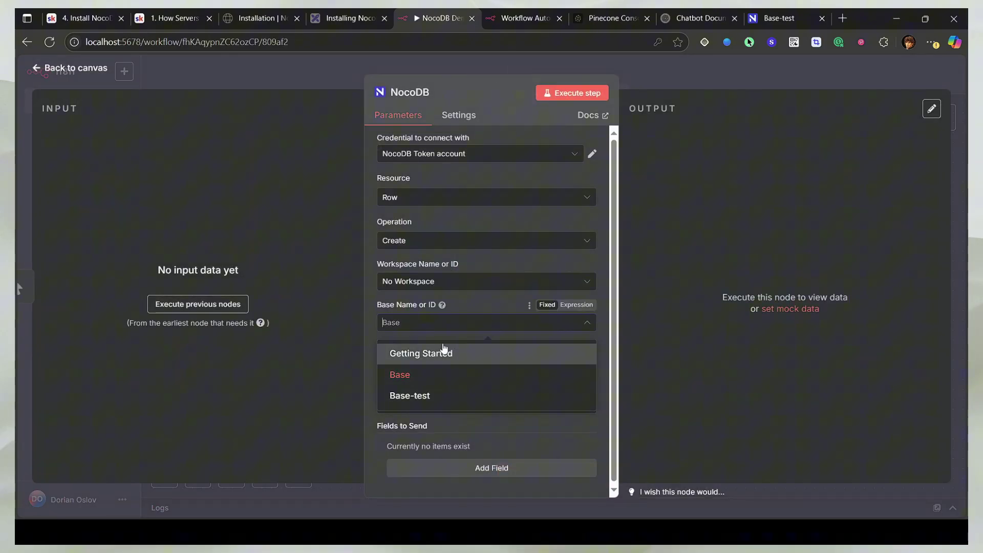
{"action": "left_click", "coordinate": [425, 397]}
{"action": "left_click", "coordinate": [423, 364]}
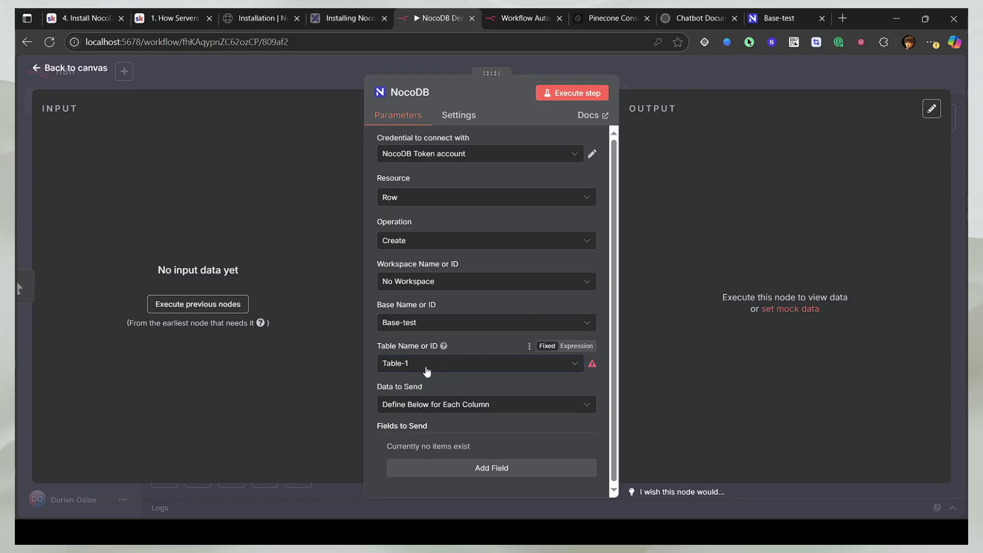
{"action": "left_click", "coordinate": [444, 349]}
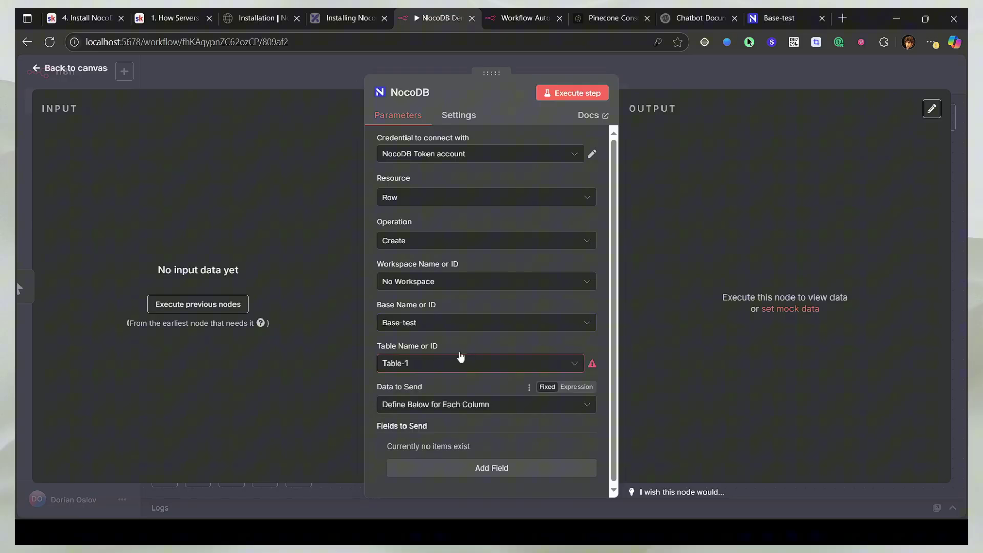
{"action": "left_click", "coordinate": [565, 93]}
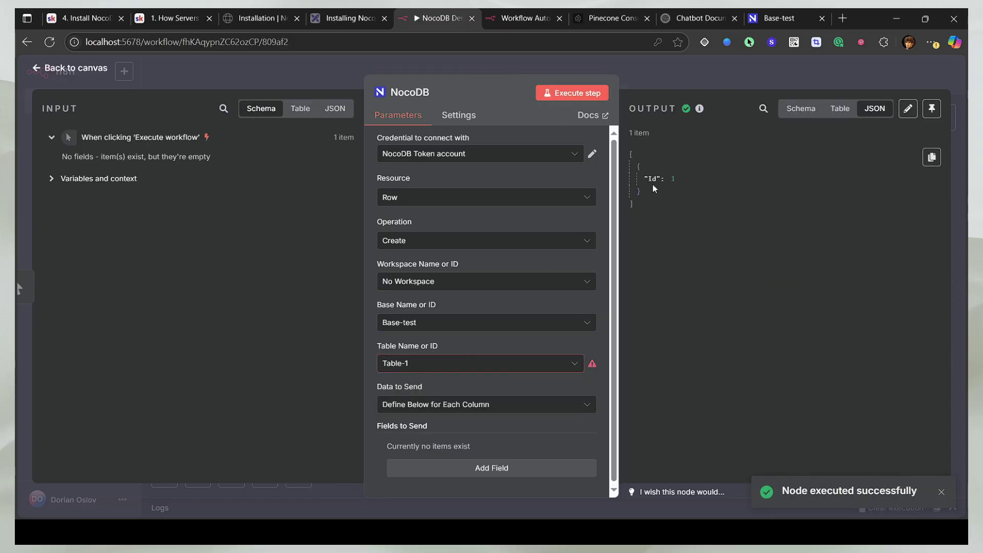
Step: Create Table-1 in Base-Test, verify its Hello row, and return to the n8n canvas
{"action": "left_click", "coordinate": [779, 18]}
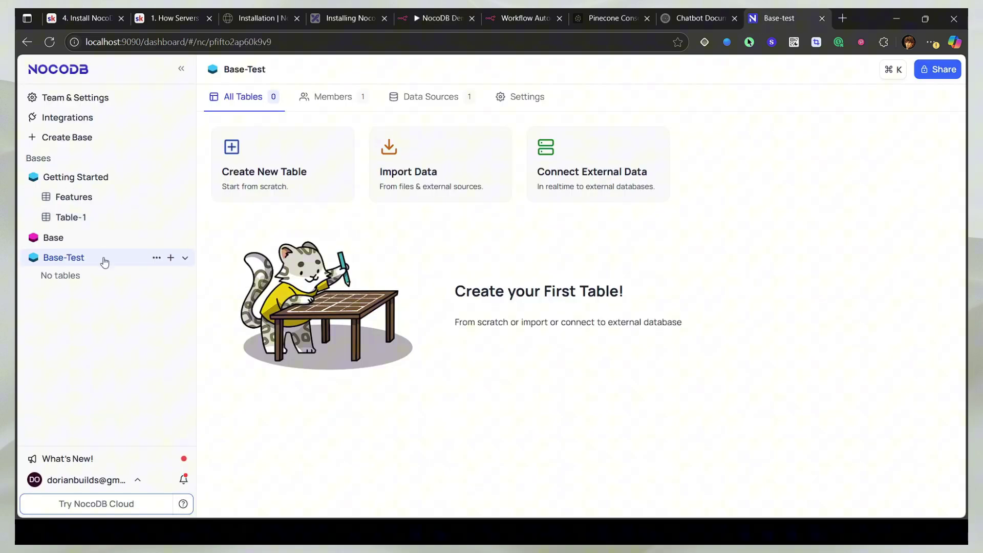
{"action": "left_click", "coordinate": [171, 258]}
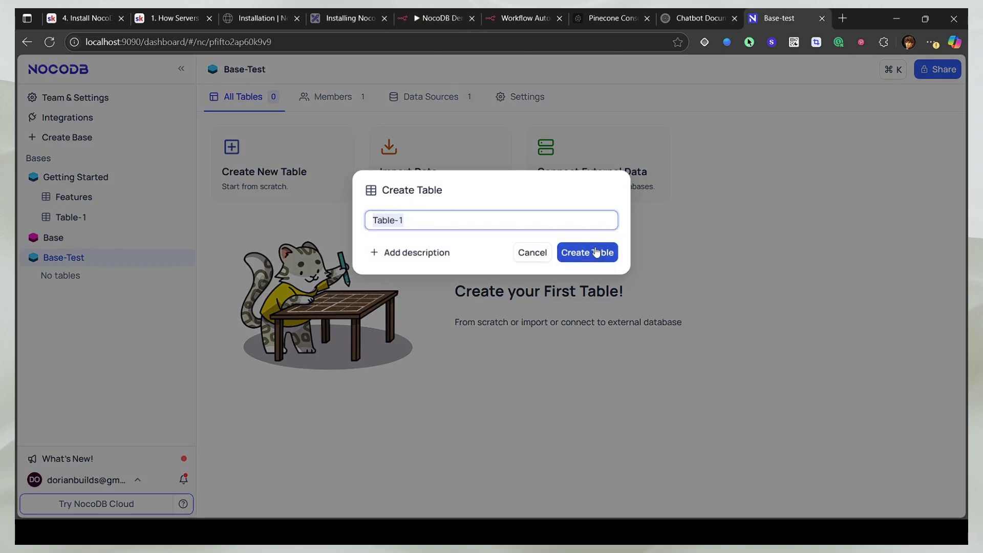
{"action": "left_click", "coordinate": [586, 252]}
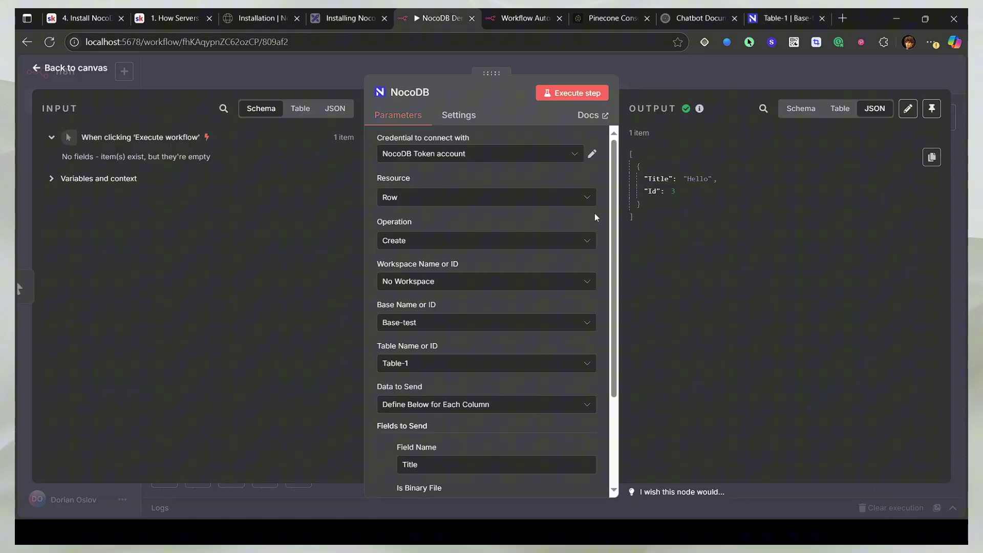
{"action": "left_click", "coordinate": [824, 22]}
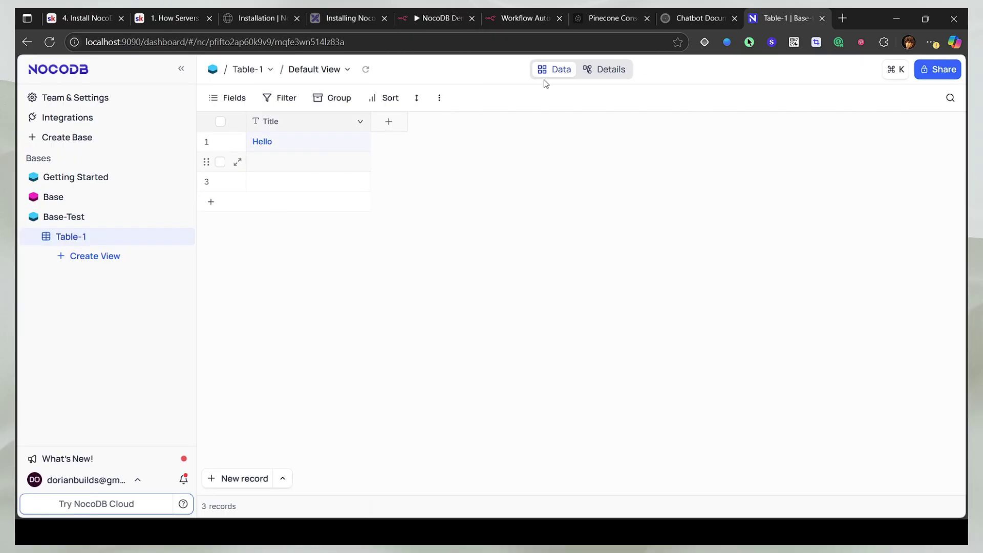
{"action": "left_click", "coordinate": [425, 20]}
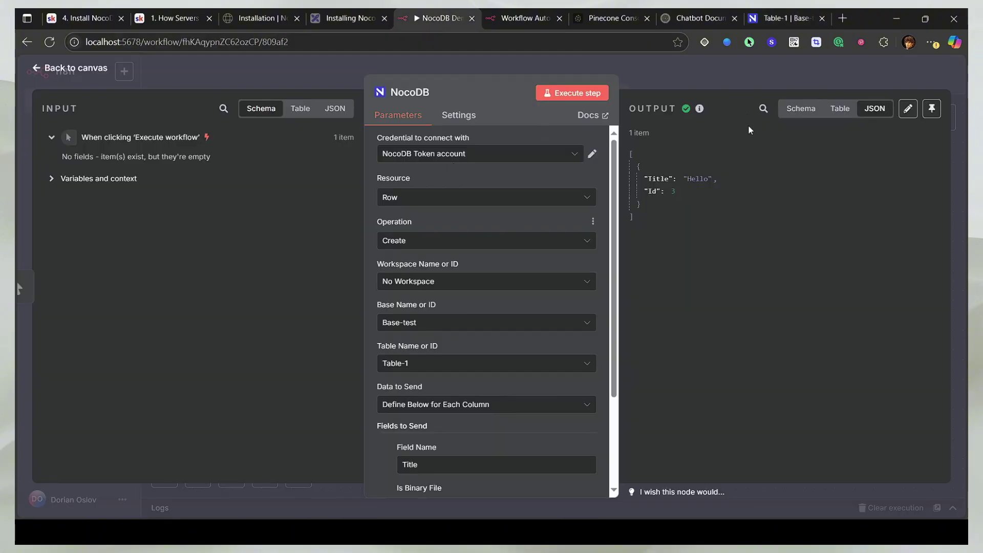
{"action": "key", "text": "Escape"}
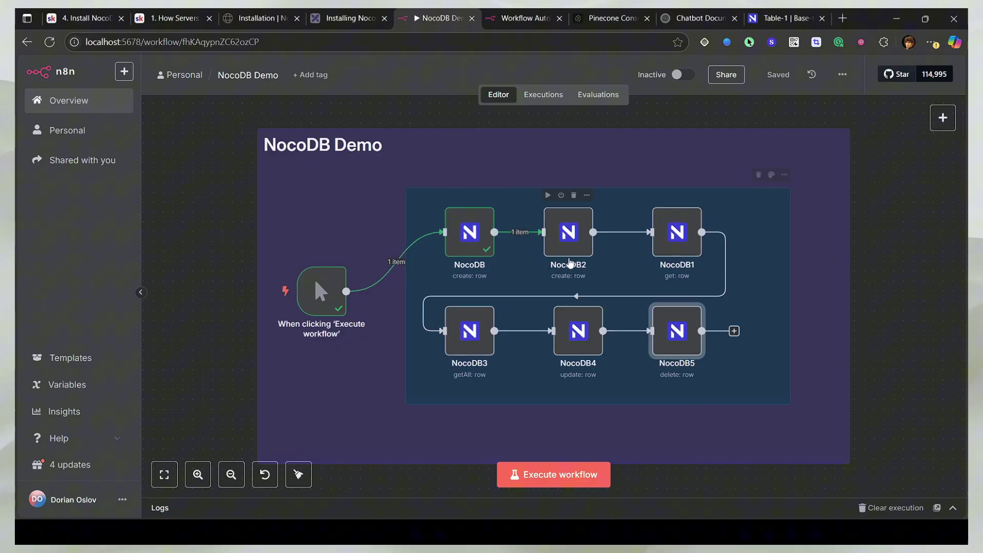
Step: Check Table-1 in NocoDB, then review the delete-row NocoDB5 node's Delete settings
{"action": "left_click", "coordinate": [797, 22]}
{"action": "left_click", "coordinate": [438, 18]}
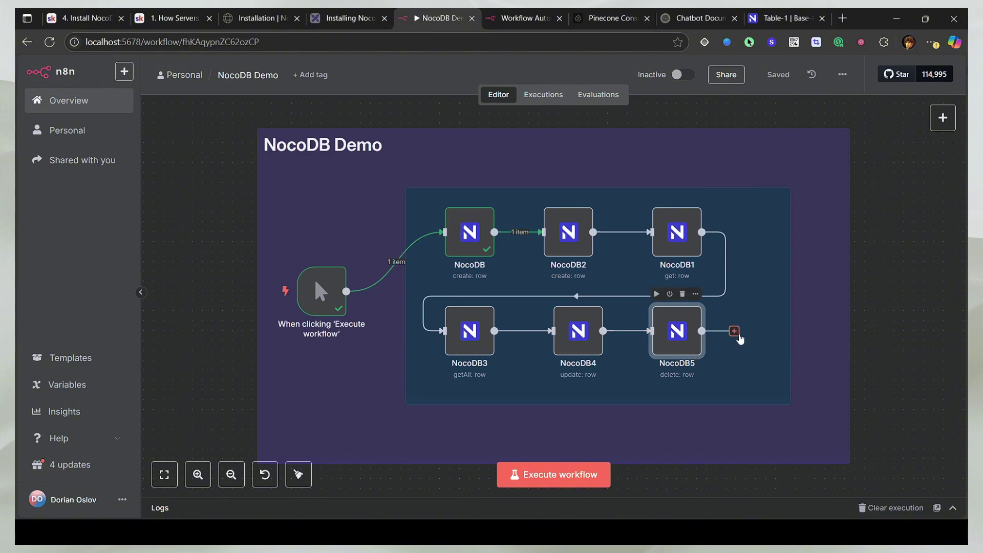
{"action": "double_click", "coordinate": [687, 342]}
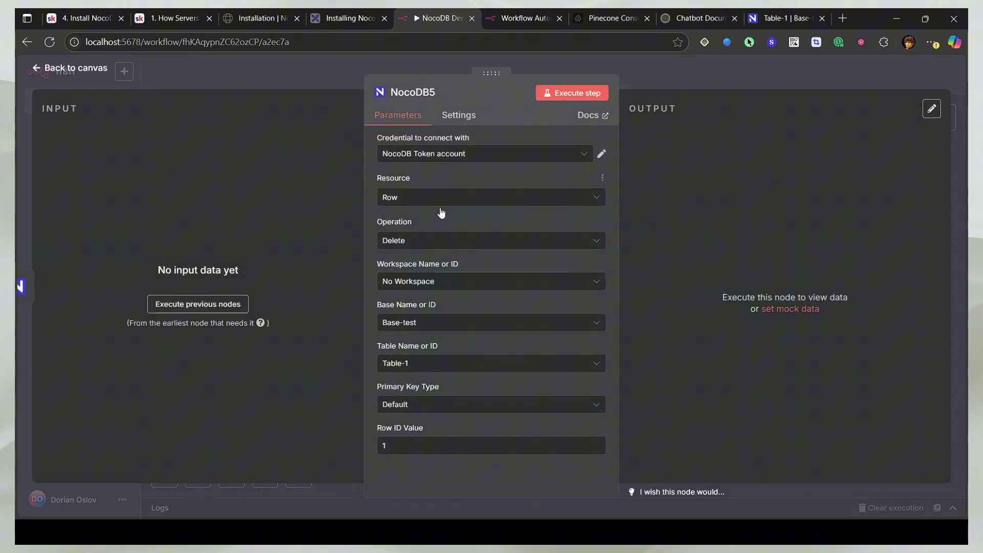
{"action": "left_click", "coordinate": [729, 78]}
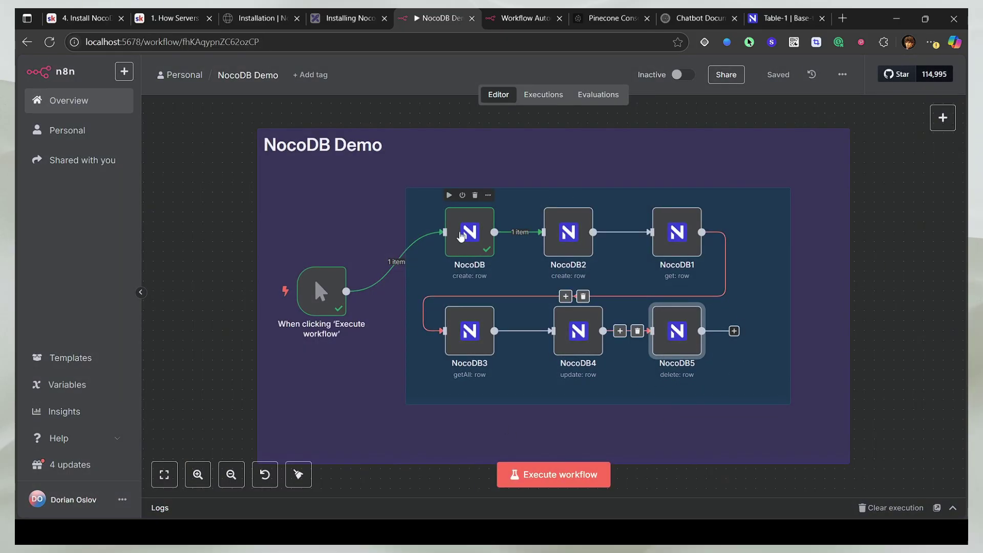
Step: Review the first NocoDB node's row operations, keeping Create selected
{"action": "double_click", "coordinate": [470, 233]}
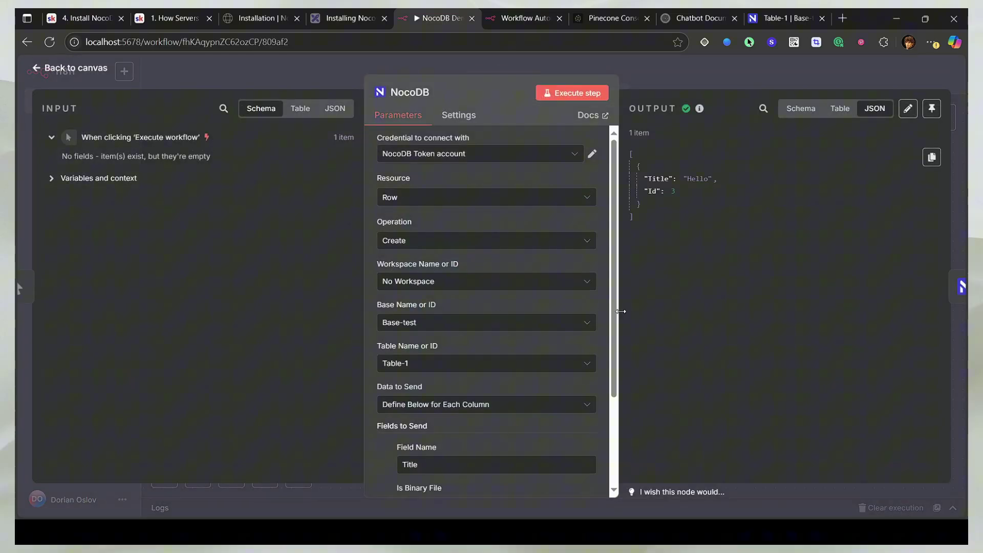
{"action": "scroll", "coordinate": [549, 323], "scroll_direction": "down", "scroll_amount": 1}
{"action": "scroll", "coordinate": [512, 287], "scroll_direction": "up", "scroll_amount": 1}
{"action": "left_click", "coordinate": [439, 242]}
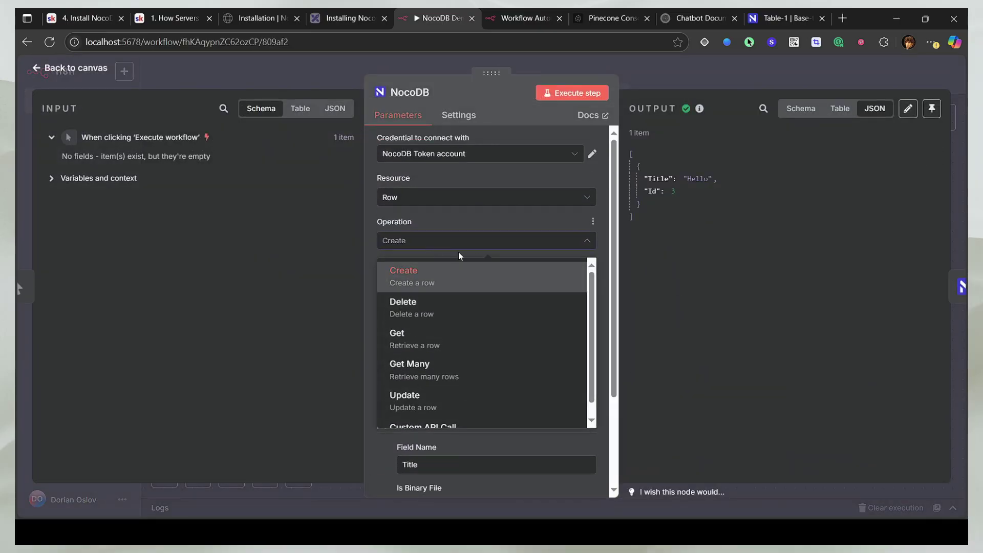
{"action": "scroll", "coordinate": [466, 333], "scroll_direction": "down", "scroll_amount": 1}
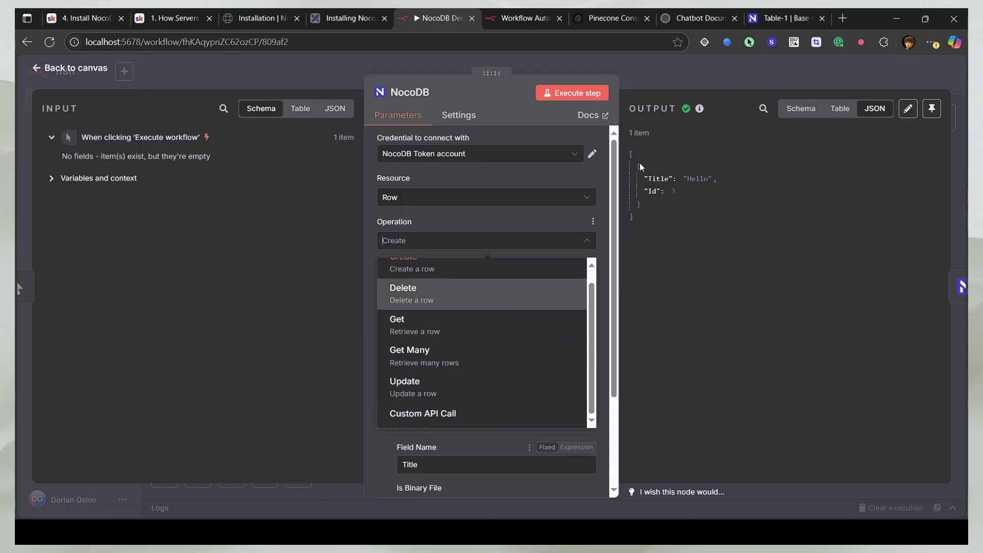
{"action": "left_click", "coordinate": [649, 65]}
Step: Add an HTTP Request node after NocoDB5 by searching 'http'
{"action": "left_click", "coordinate": [738, 331]}
{"action": "type", "text": "http"}
{"action": "key", "text": "Return"}
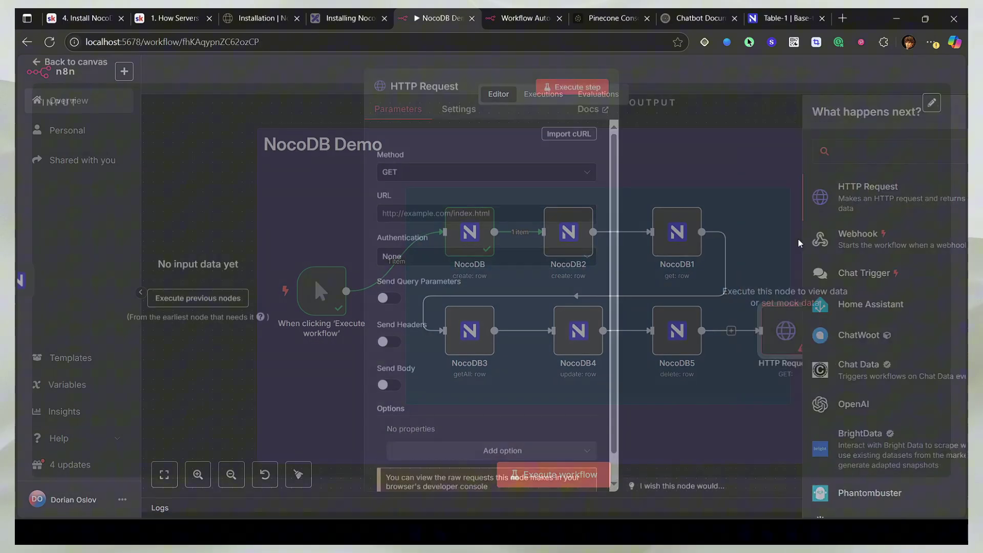
{"action": "left_click", "coordinate": [739, 89]}
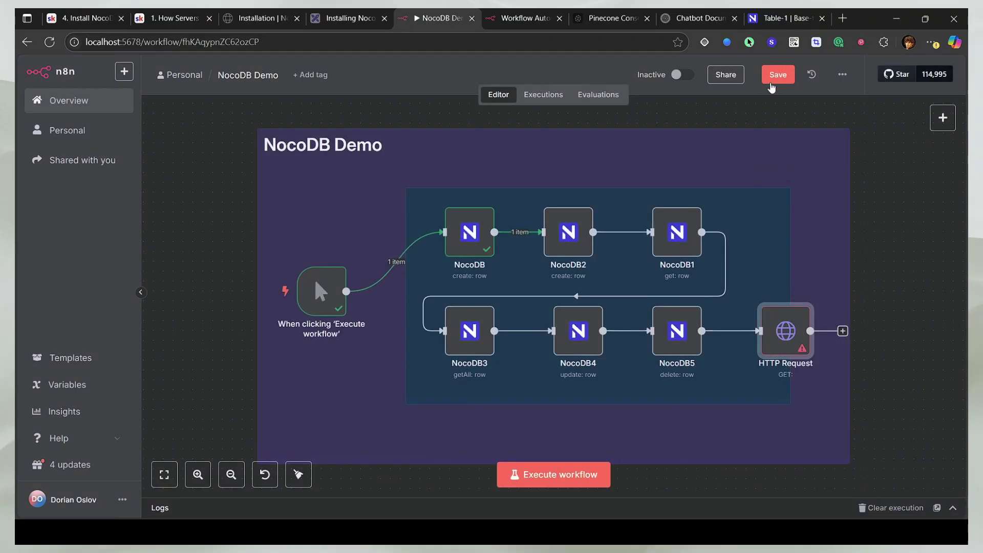
{"action": "mouse_move", "coordinate": [616, 256]}
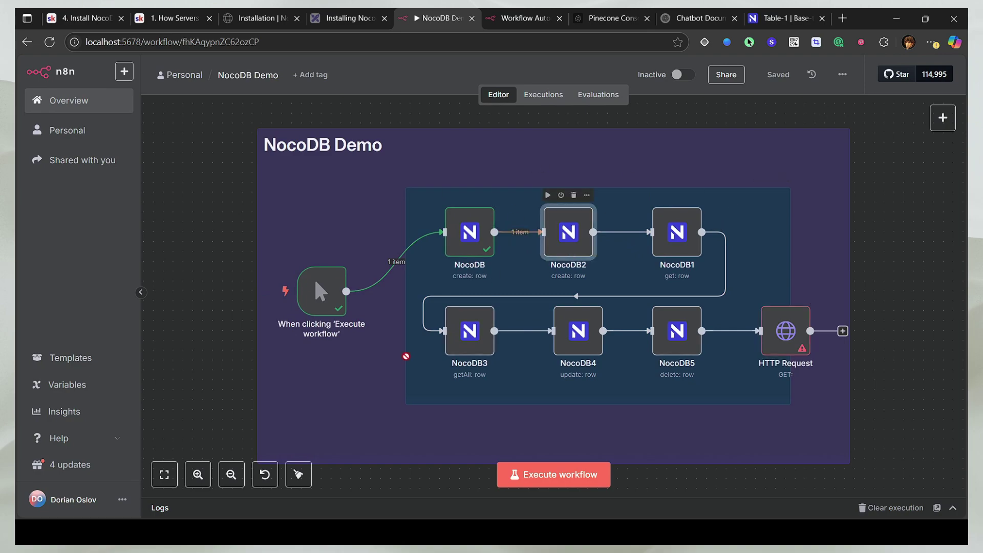
Step: Review NocoDB2's settings, delete the HTTP Request node and save the workflow
{"action": "double_click", "coordinate": [568, 233]}
{"action": "scroll", "coordinate": [484, 329], "scroll_direction": "down", "scroll_amount": 3}
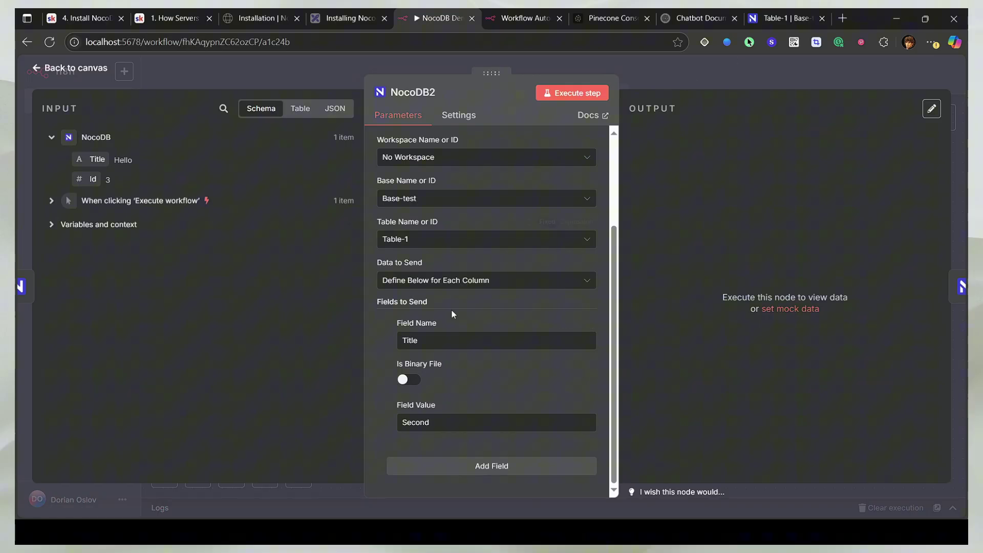
{"action": "key", "text": "Escape"}
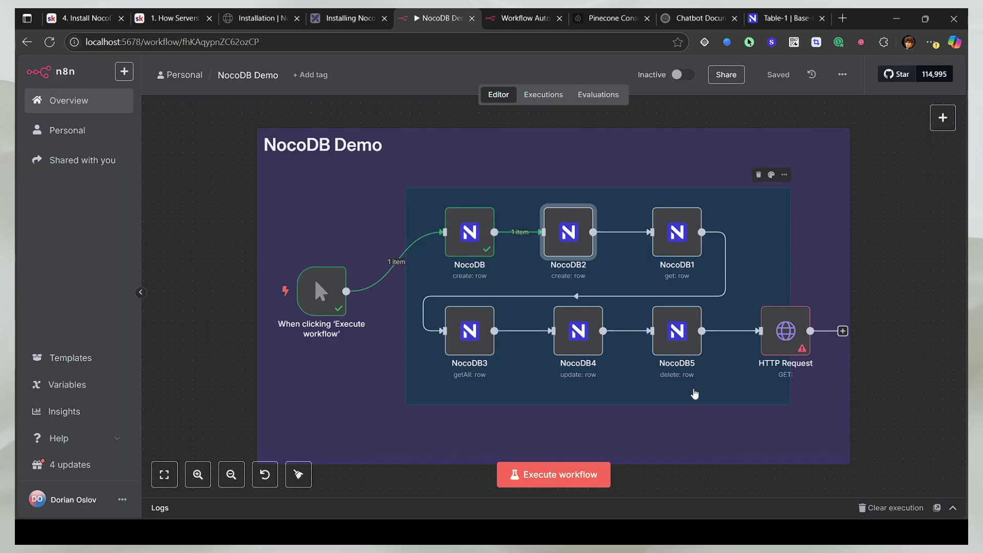
{"action": "left_click", "coordinate": [791, 351]}
{"action": "key", "text": "Delete"}
{"action": "key", "text": "ctrl+s"}
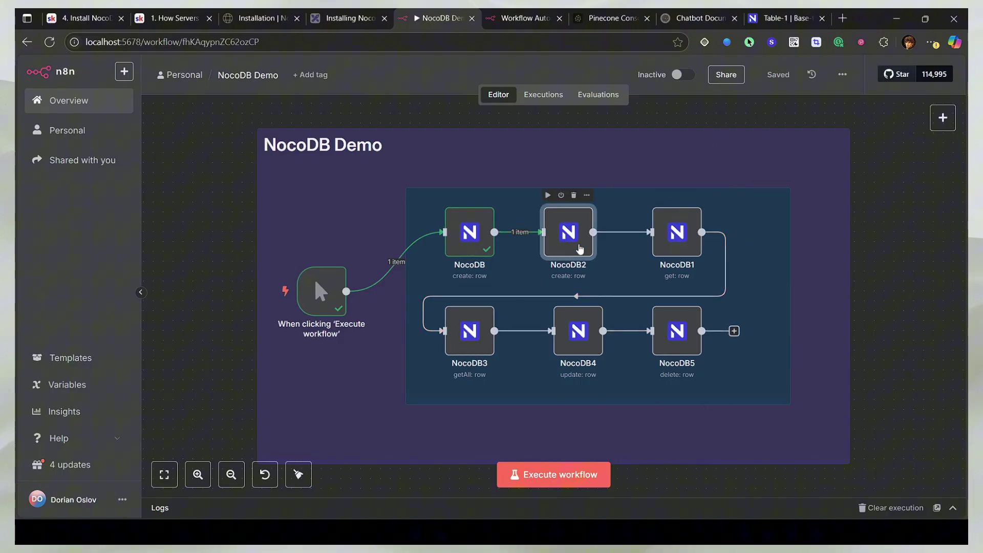
Step: Run NocoDB2 to create the 'Second' row with Id 4 in Table-1
{"action": "double_click", "coordinate": [566, 247]}
{"action": "scroll", "coordinate": [495, 308], "scroll_direction": "down", "scroll_amount": 2}
{"action": "scroll", "coordinate": [496, 296], "scroll_direction": "down", "scroll_amount": 1}
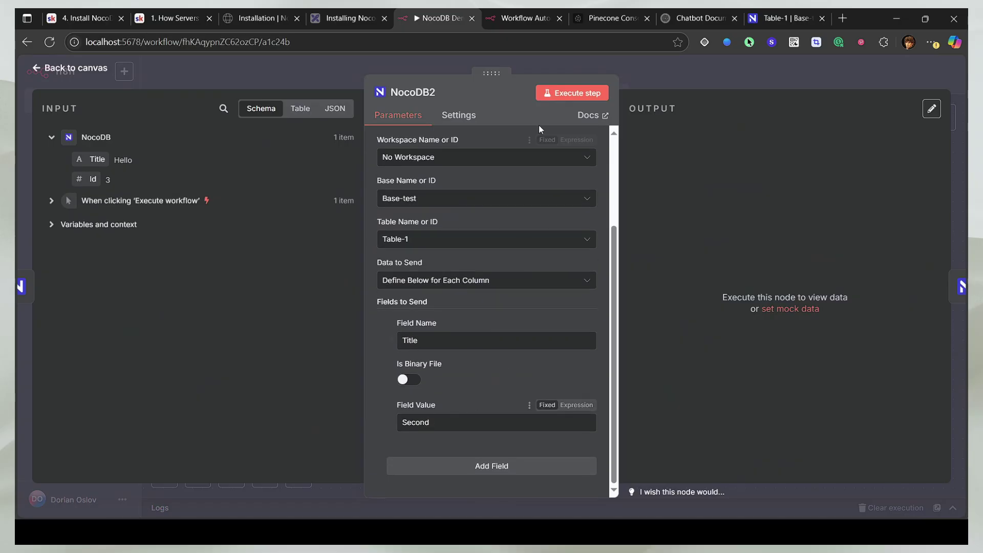
{"action": "left_click", "coordinate": [572, 93]}
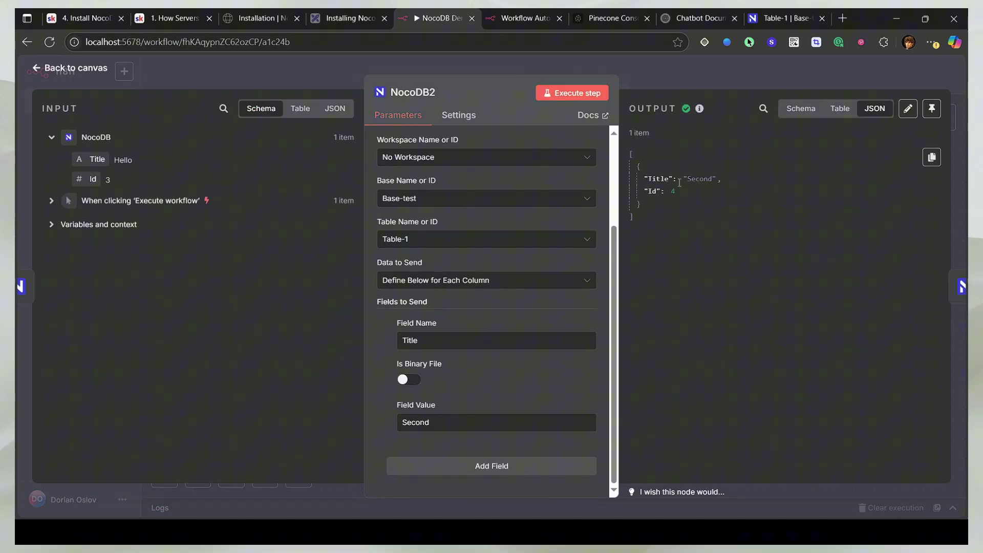
{"action": "left_click", "coordinate": [686, 216]}
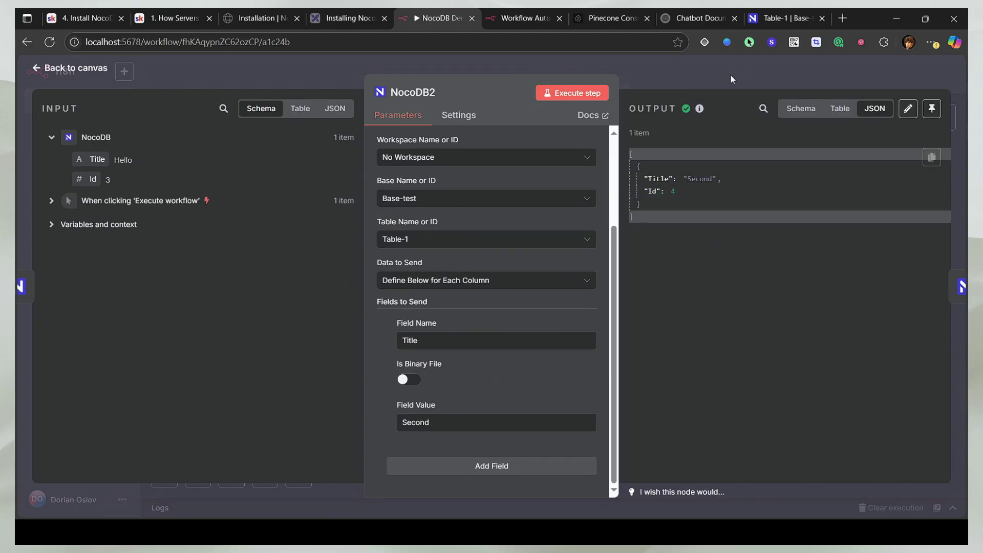
Step: Add an Attachment-type field named Attachment to Table-1 in NocoDB, then return to n8n
{"action": "left_click", "coordinate": [782, 18]}
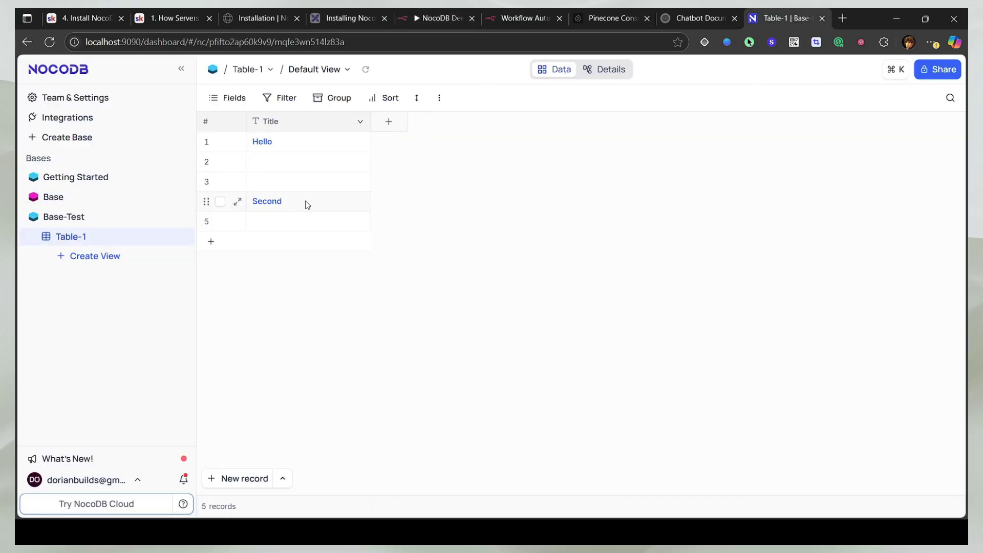
{"action": "left_click", "coordinate": [389, 122]}
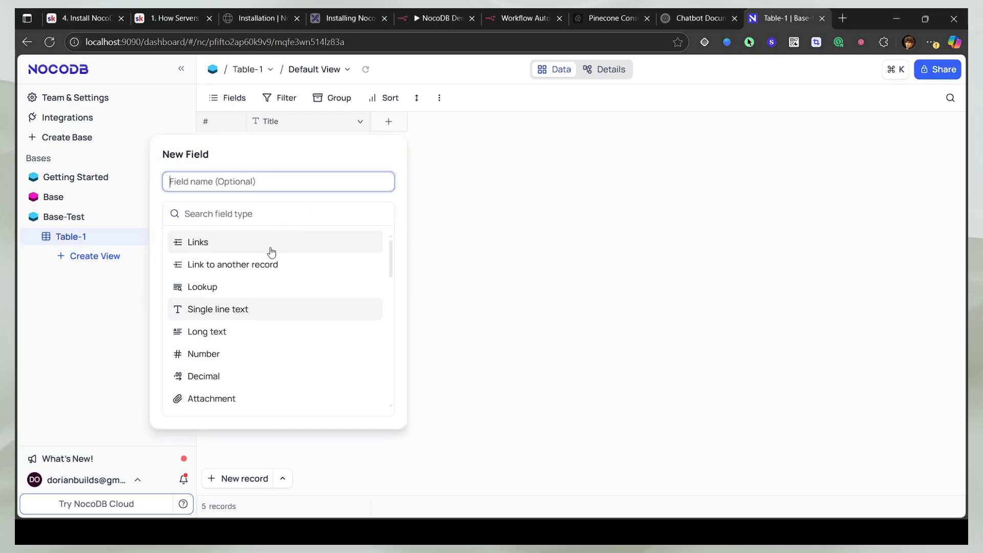
{"action": "scroll", "coordinate": [233, 379], "scroll_direction": "down", "scroll_amount": 5}
{"action": "scroll", "coordinate": [230, 373], "scroll_direction": "up", "scroll_amount": 5}
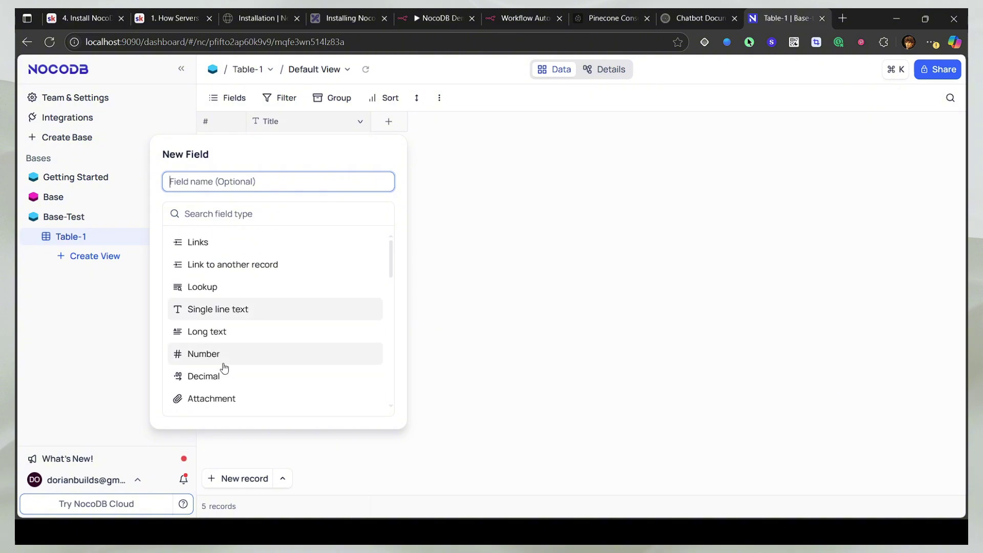
{"action": "left_click", "coordinate": [220, 341]}
{"action": "left_click", "coordinate": [382, 217]}
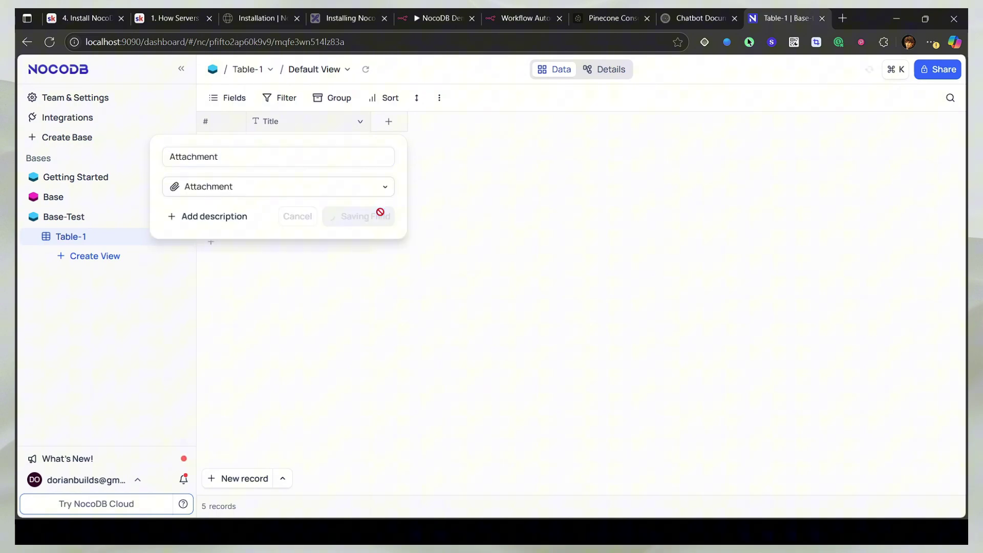
{"action": "left_click", "coordinate": [438, 142]}
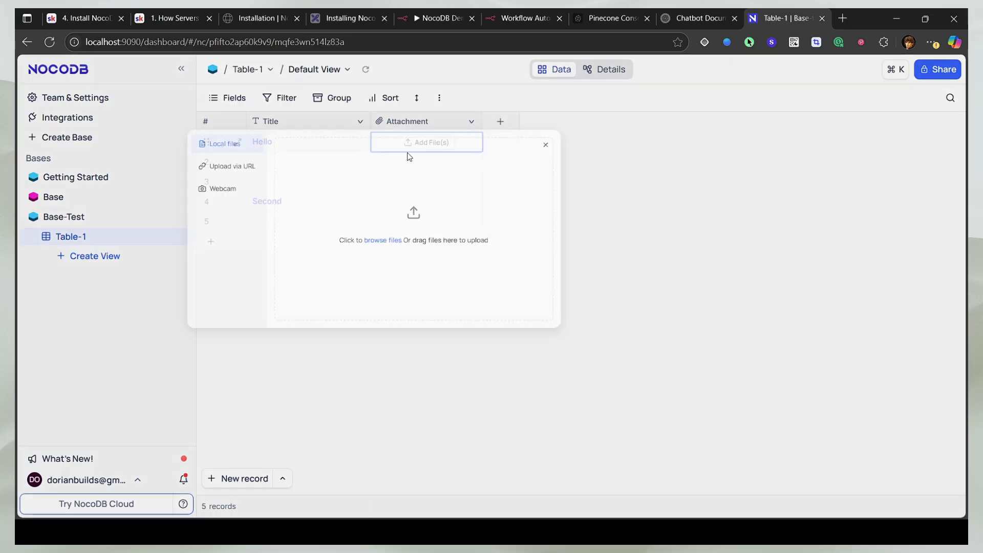
{"action": "key", "text": "Escape"}
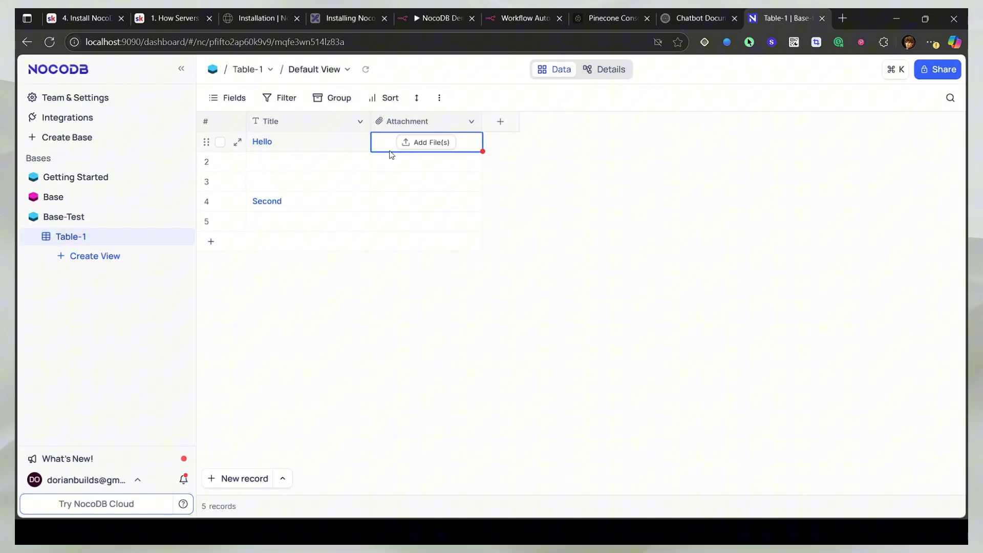
{"action": "left_click", "coordinate": [435, 18]}
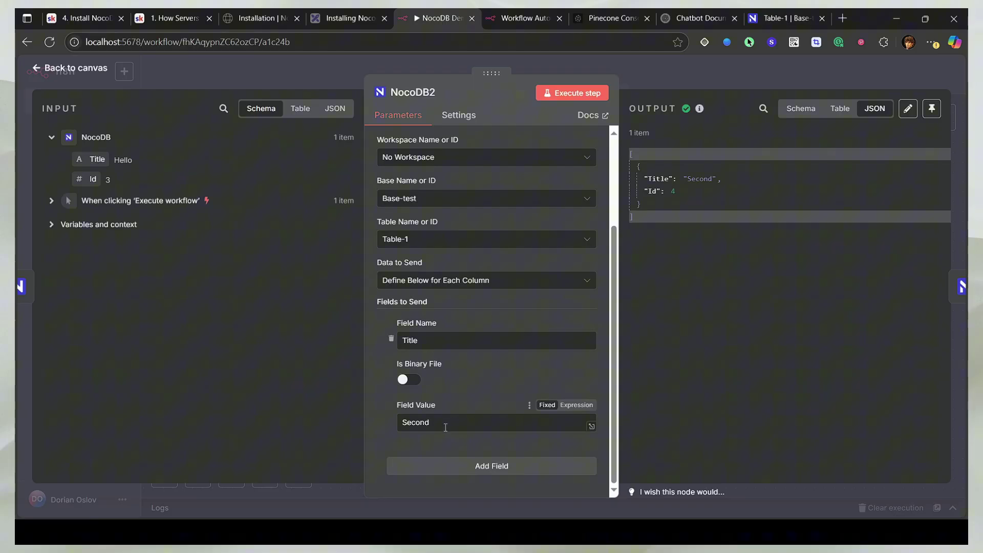
Step: Run NocoDB1 Get with Row ID 2, then with row ID 4 to return 'Second'
{"action": "key", "text": "Escape"}
{"action": "left_click", "coordinate": [671, 246]}
{"action": "double_click", "coordinate": [672, 246]}
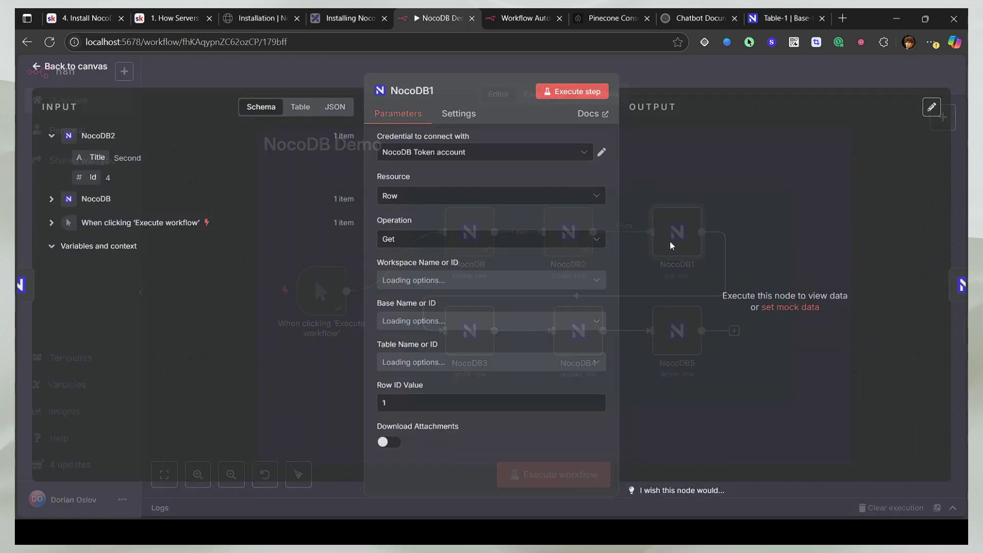
{"action": "type", "text": "2"}
{"action": "left_click", "coordinate": [771, 15]}
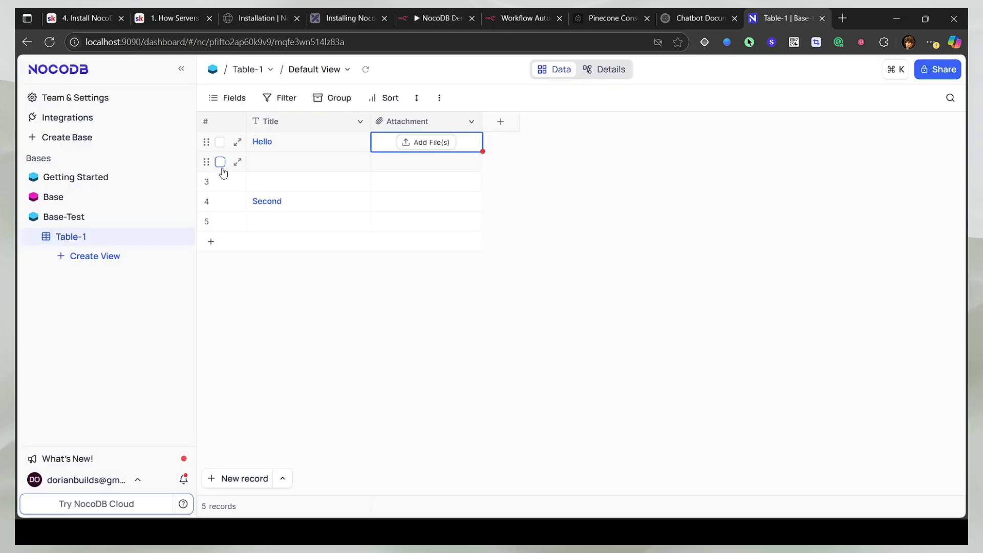
{"action": "left_click", "coordinate": [440, 18]}
{"action": "left_click", "coordinate": [572, 93]}
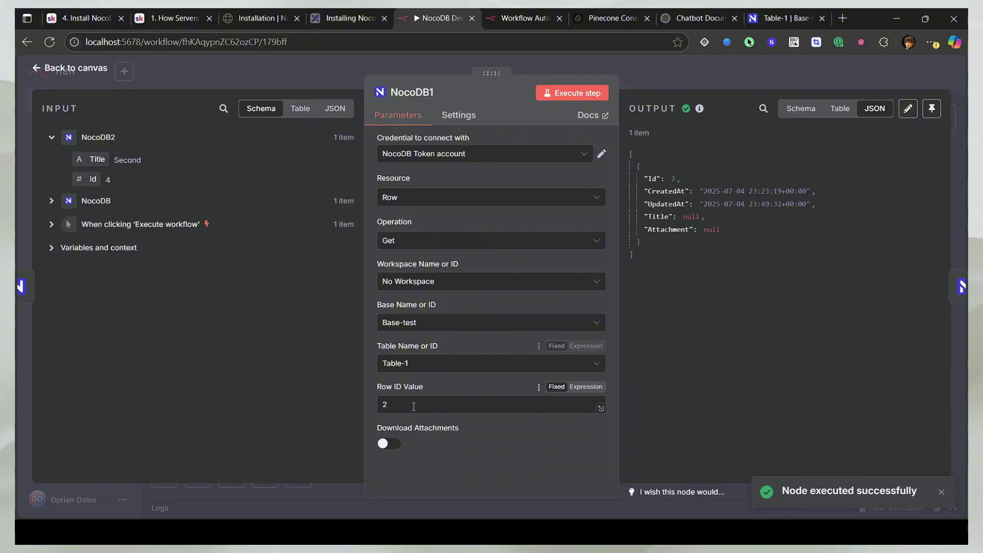
{"action": "left_click", "coordinate": [591, 94]}
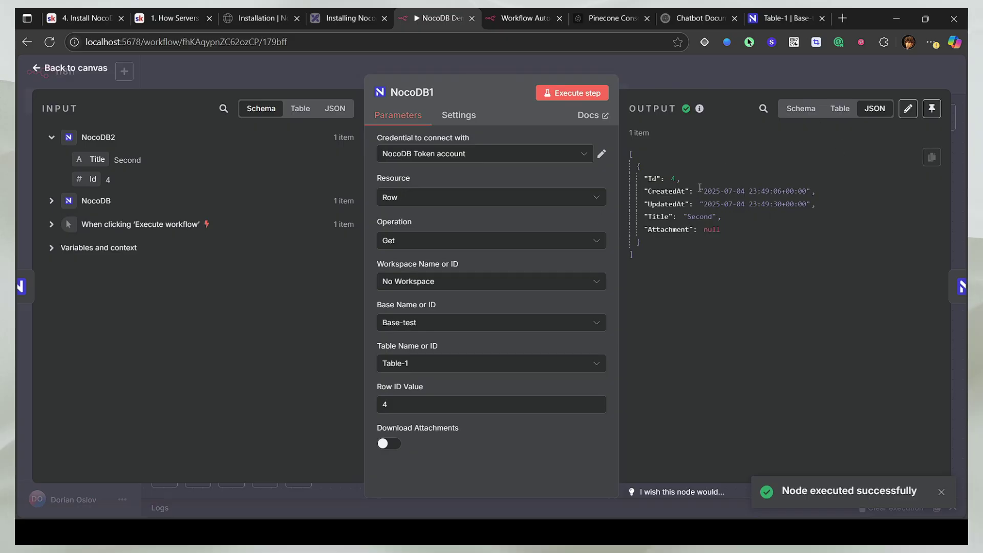
Step: Run the NocoDB3 Get Many node and review all Table-1 rows in the JSON output
{"action": "left_click", "coordinate": [784, 18]}
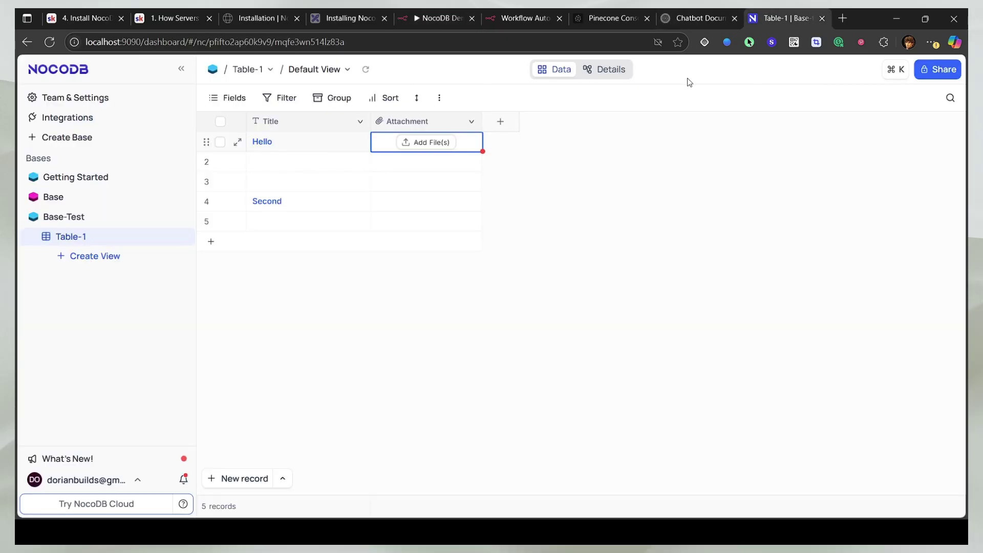
{"action": "left_click", "coordinate": [467, 11]}
{"action": "key", "text": "Escape"}
{"action": "left_click", "coordinate": [458, 340]}
{"action": "double_click", "coordinate": [458, 341]}
{"action": "scroll", "coordinate": [417, 359], "scroll_direction": "down", "scroll_amount": 3}
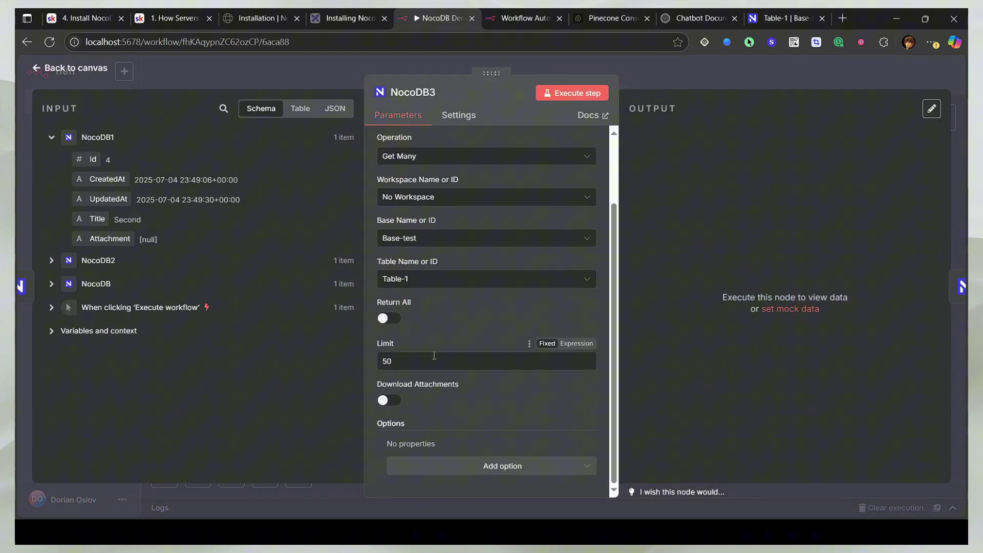
{"action": "left_click", "coordinate": [570, 92]}
{"action": "scroll", "coordinate": [719, 263], "scroll_direction": "down", "scroll_amount": 5}
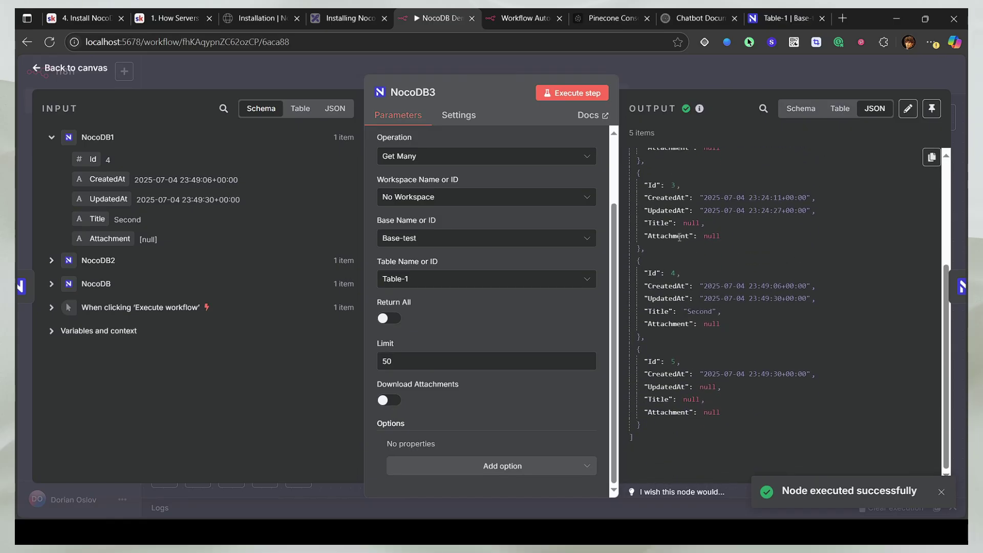
{"action": "scroll", "coordinate": [693, 346], "scroll_direction": "up", "scroll_amount": 5}
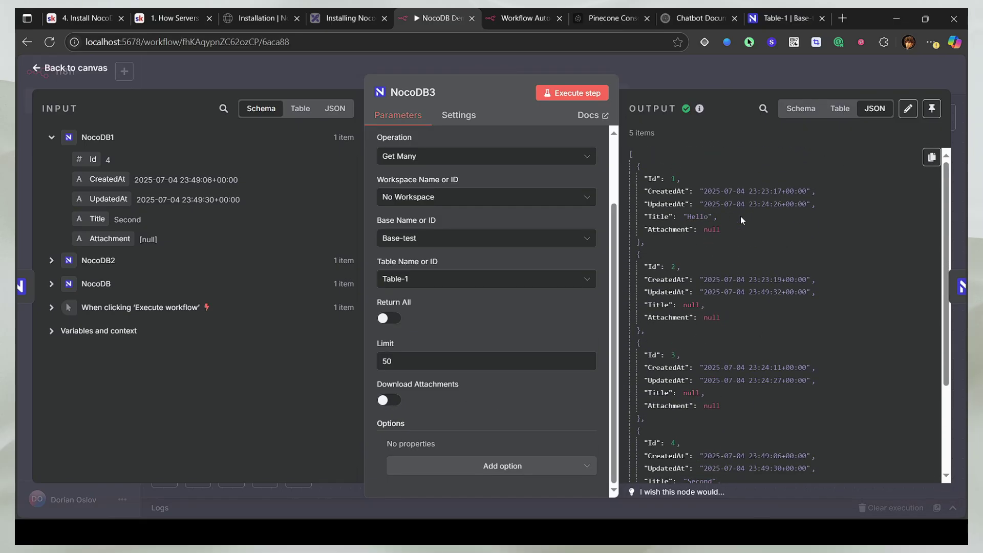
{"action": "scroll", "coordinate": [742, 219], "scroll_direction": "down", "scroll_amount": 3}
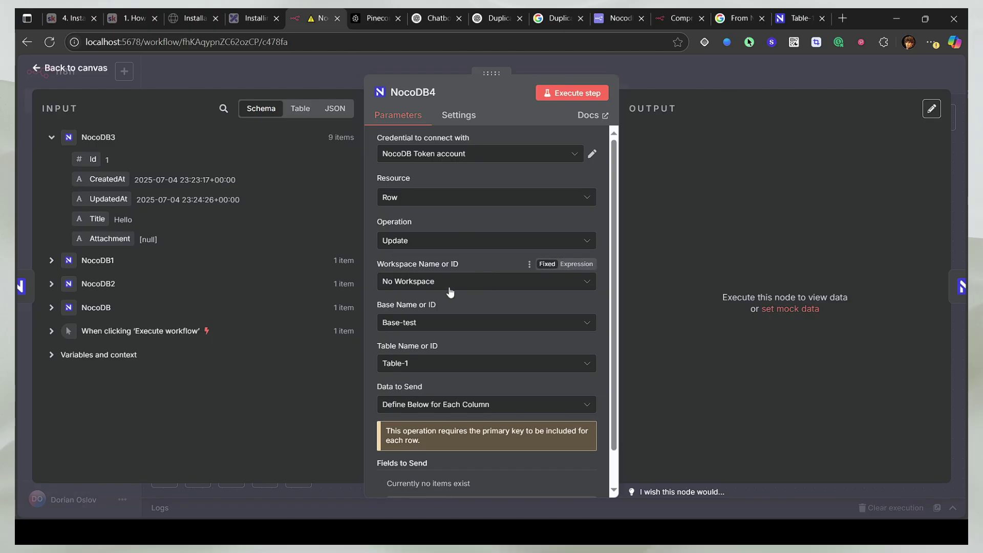
Step: Add a first update field named Id to the NocoDB4 node
{"action": "scroll", "coordinate": [459, 361], "scroll_direction": "down", "scroll_amount": 1}
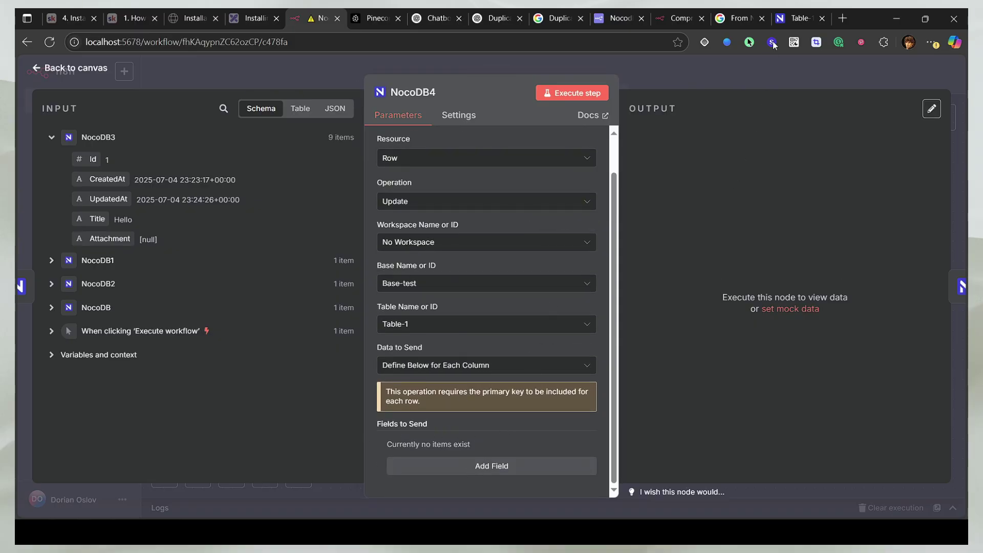
{"action": "key", "text": "ctrl+9"}
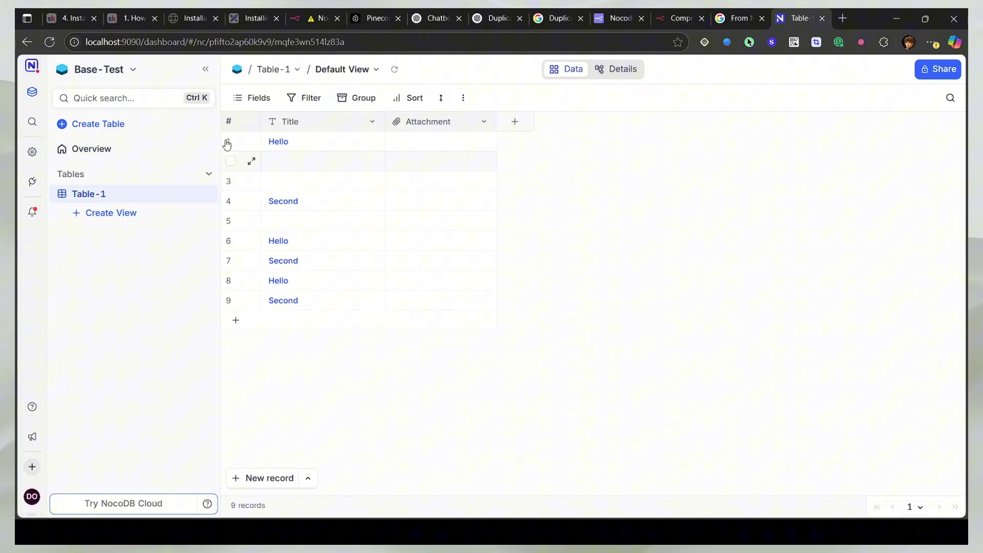
{"action": "key", "text": "ctrl+5"}
{"action": "scroll", "coordinate": [456, 387], "scroll_direction": "down", "scroll_amount": 1}
{"action": "left_click", "coordinate": [492, 466]}
{"action": "scroll", "coordinate": [461, 409], "scroll_direction": "down", "scroll_amount": 4}
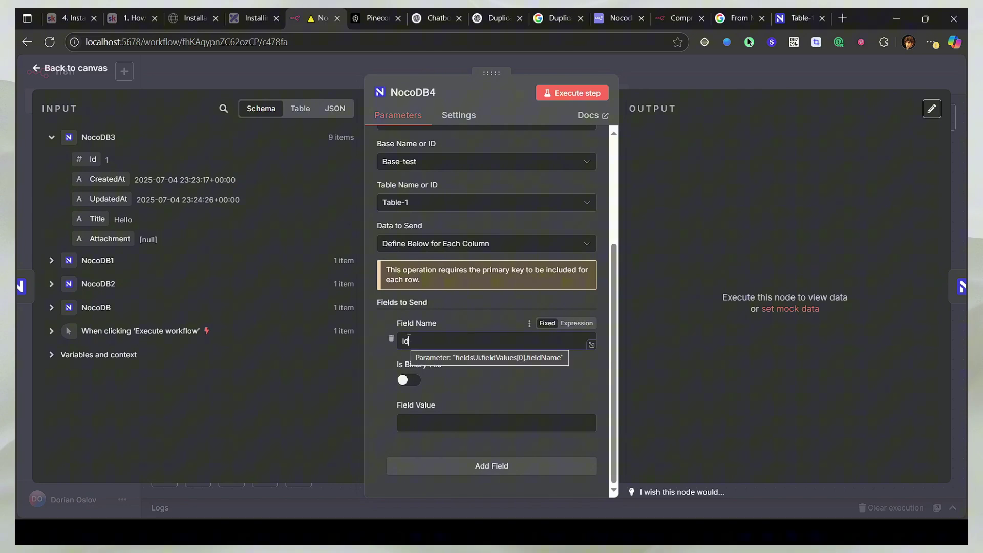
{"action": "double_click", "coordinate": [436, 347]}
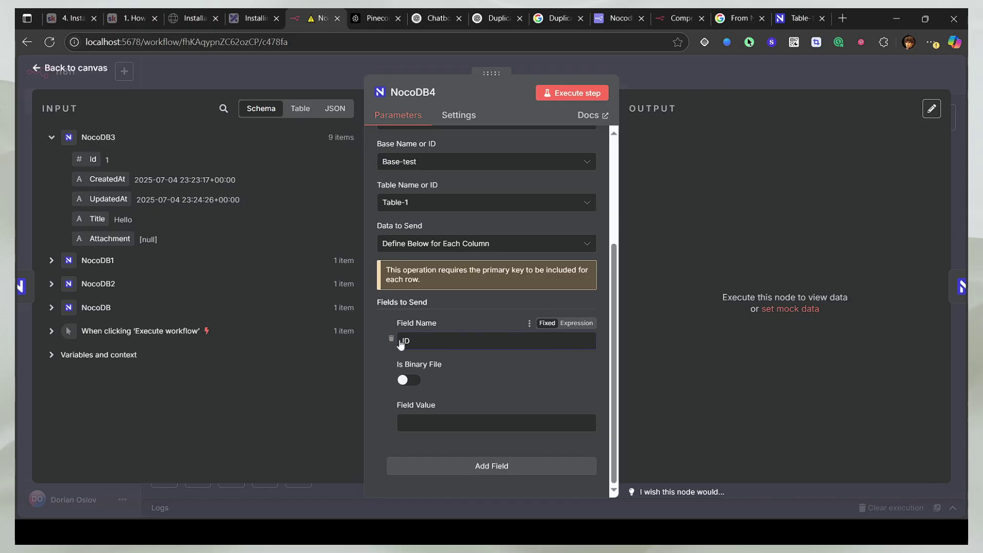
{"action": "double_click", "coordinate": [426, 336]}
{"action": "key", "text": "BackSpace"}
Step: Add a second update field, Title, with the value 'Changed'
{"action": "left_click", "coordinate": [790, 15]}
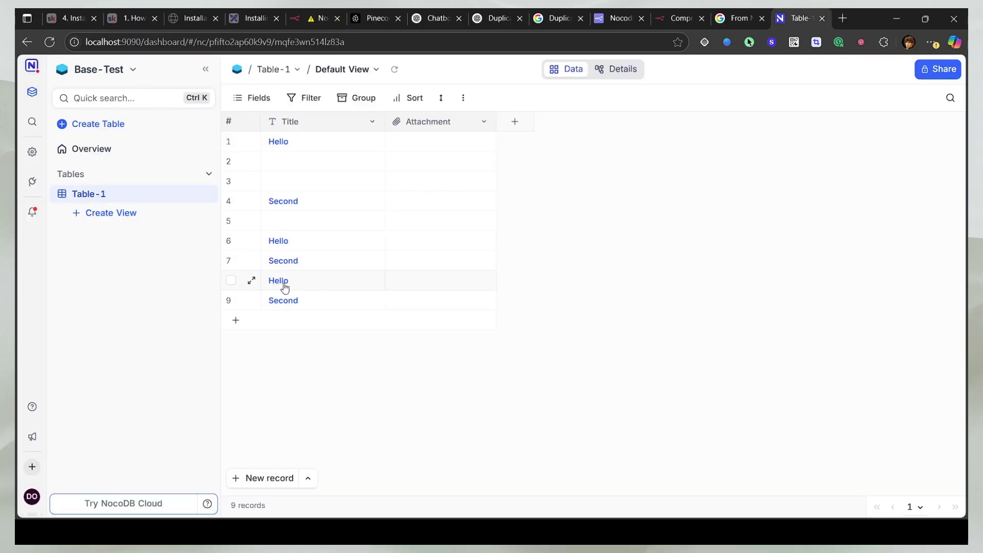
{"action": "left_click", "coordinate": [317, 18]}
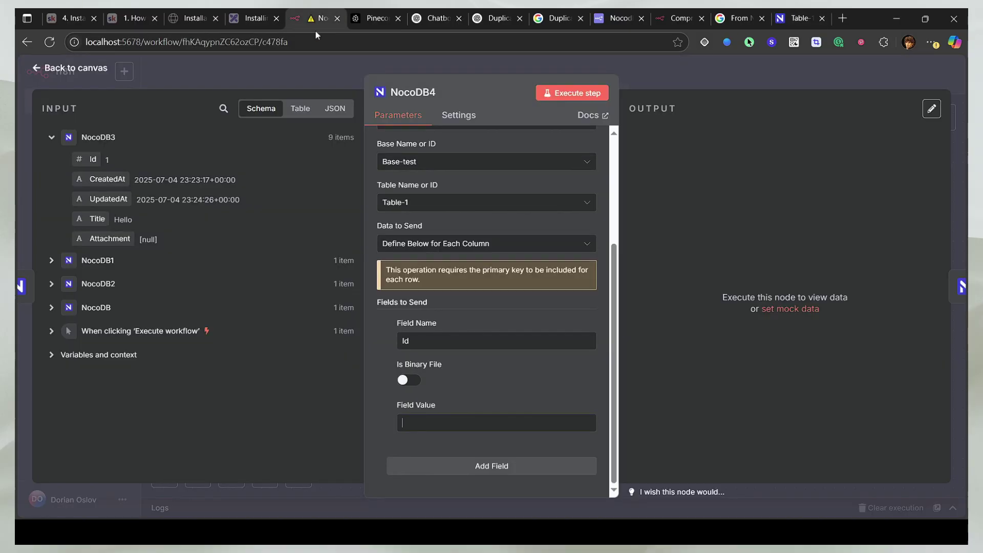
{"action": "left_click", "coordinate": [461, 466]}
{"action": "scroll", "coordinate": [438, 369], "scroll_direction": "down", "scroll_amount": 3}
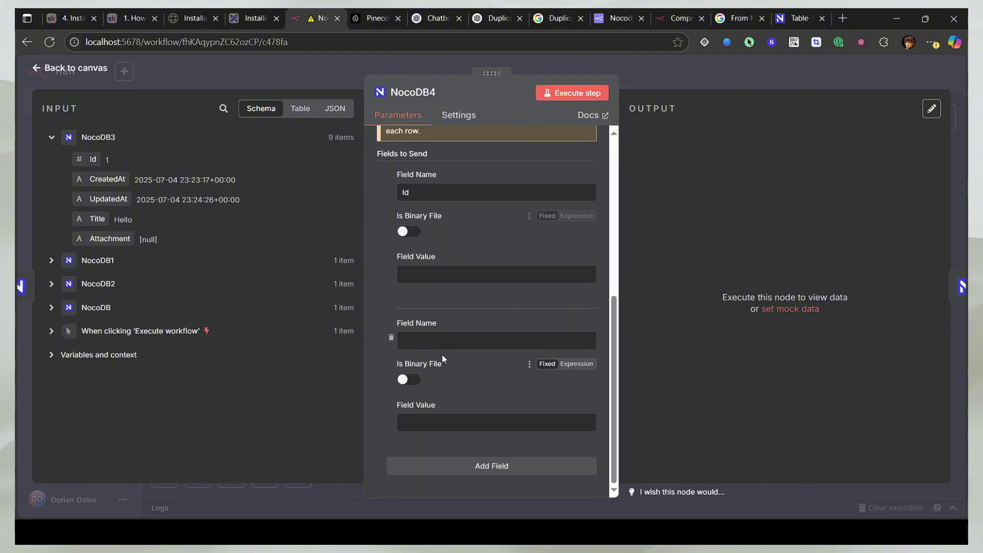
{"action": "left_click", "coordinate": [432, 342]}
{"action": "type", "text": "Title"}
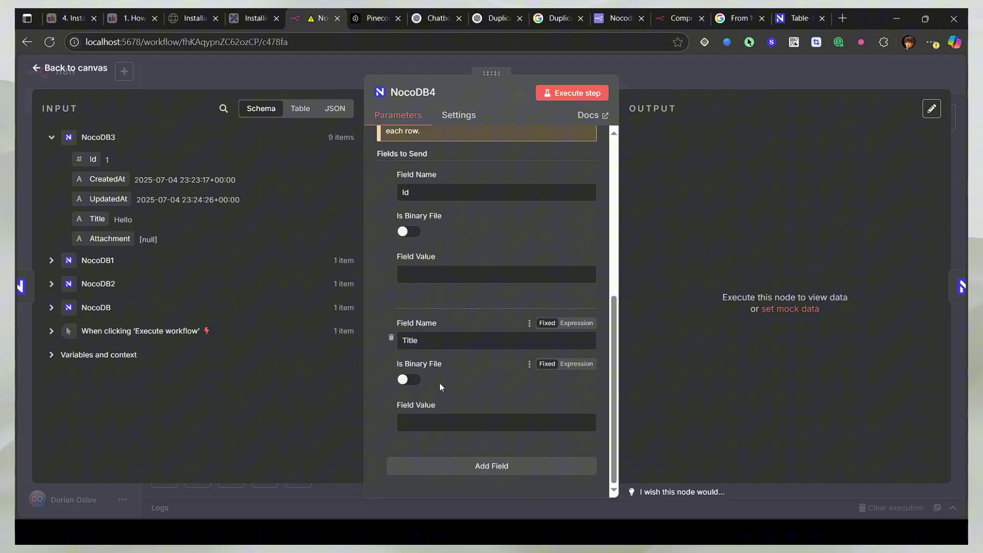
{"action": "left_click", "coordinate": [441, 423]}
{"action": "type", "text": "Changed"}
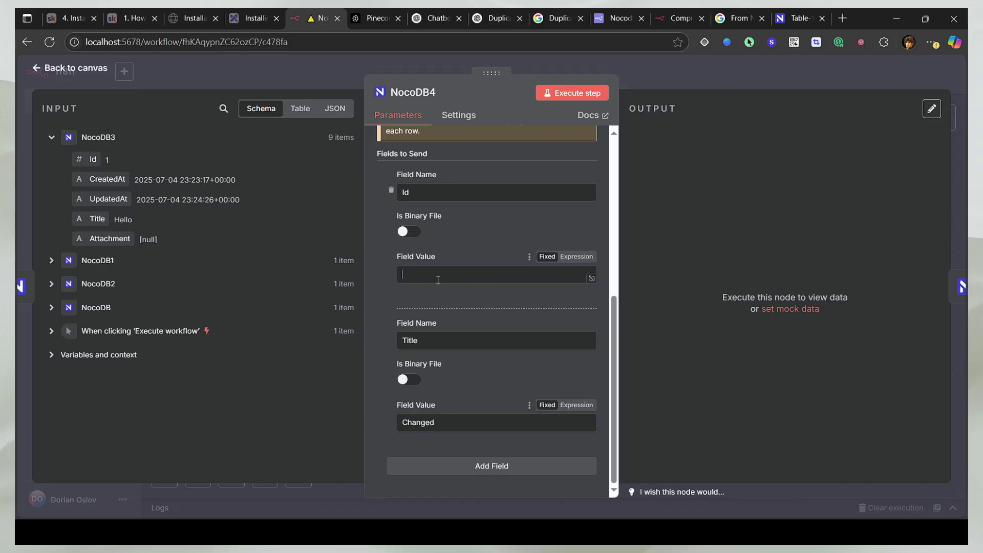
Step: Run NocoDB4, read the duplicate id 8 error, and map the incoming Id into the Id value
{"action": "left_click", "coordinate": [587, 95]}
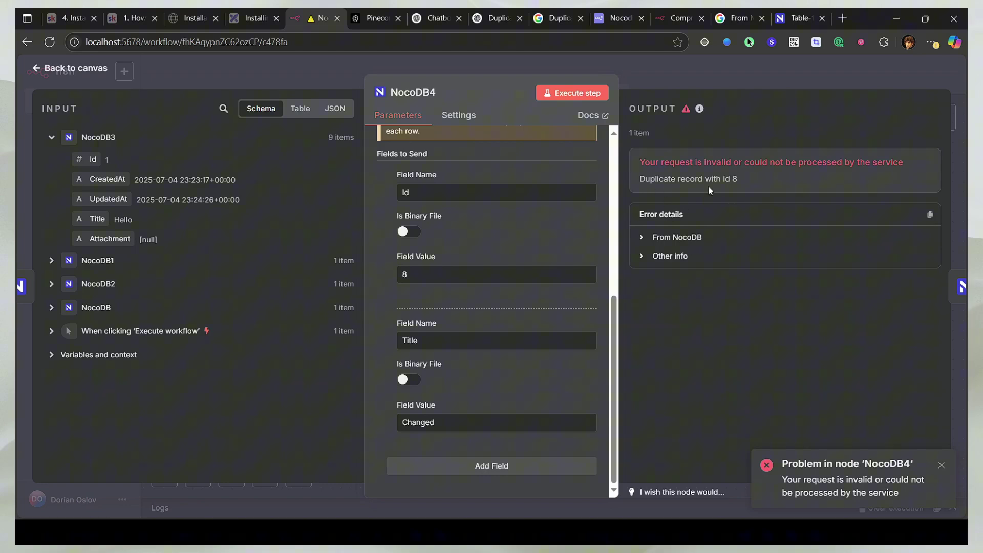
{"action": "scroll", "coordinate": [484, 260], "scroll_direction": "up", "scroll_amount": 3}
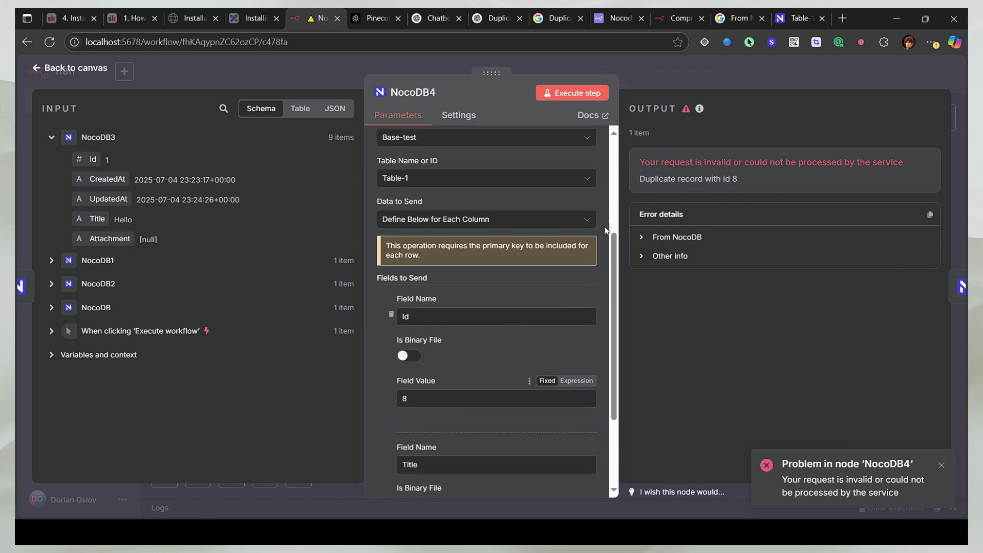
{"action": "scroll", "coordinate": [471, 334], "scroll_direction": "down", "scroll_amount": 3}
{"action": "scroll", "coordinate": [542, 248], "scroll_direction": "up", "scroll_amount": 5}
{"action": "scroll", "coordinate": [406, 332], "scroll_direction": "down", "scroll_amount": 4}
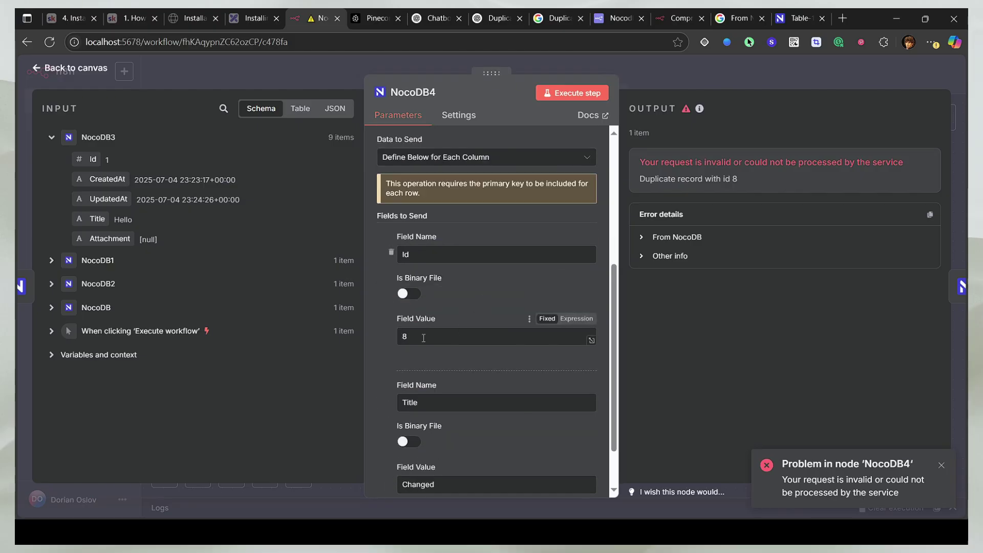
{"action": "double_click", "coordinate": [426, 338]}
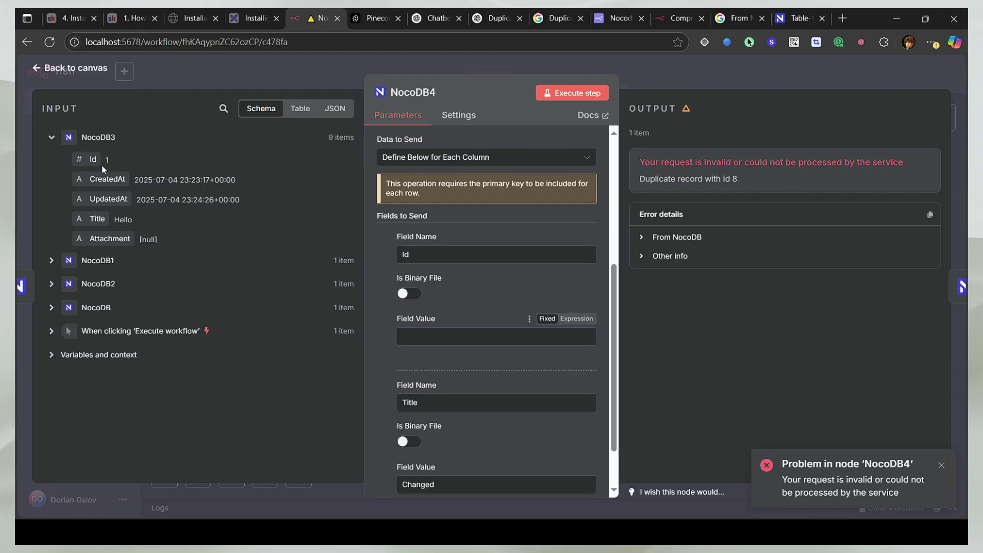
{"action": "left_click_drag", "start_coordinate": [92, 159], "coordinate": [455, 341]}
Step: Run the update with the mapped Id and reload Table-1 in NocoDB to check
{"action": "left_click", "coordinate": [501, 299]}
{"action": "left_click", "coordinate": [595, 99]}
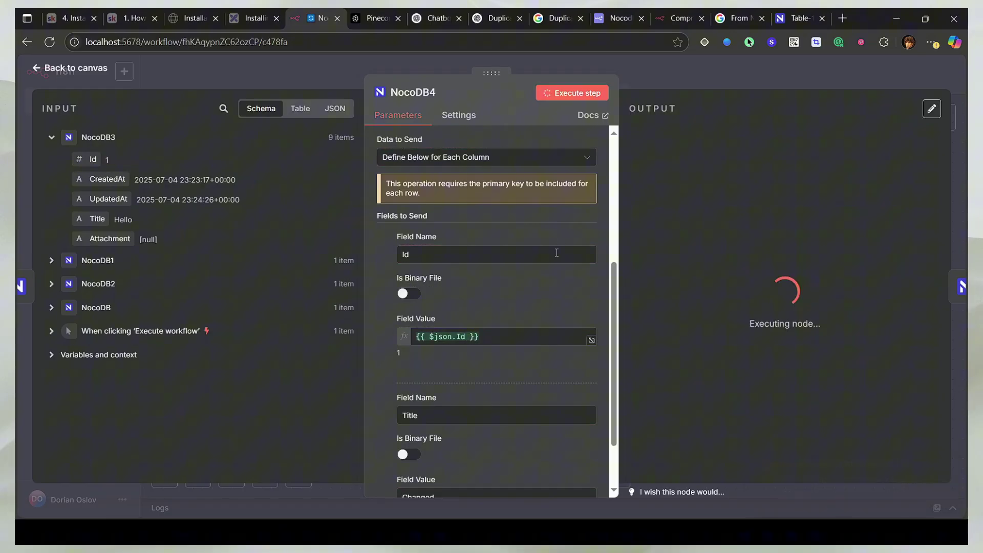
{"action": "left_click", "coordinate": [799, 18]}
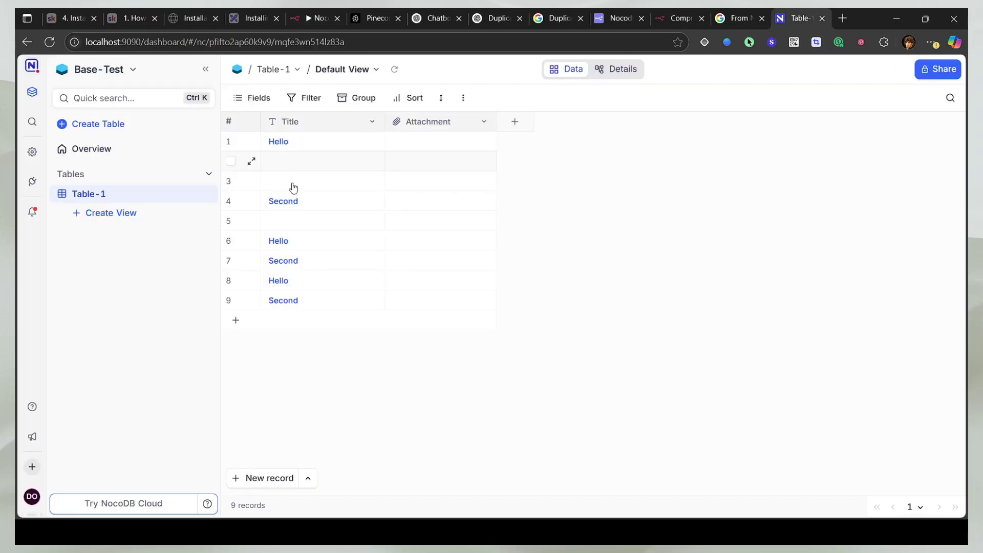
{"action": "key", "text": "F5"}
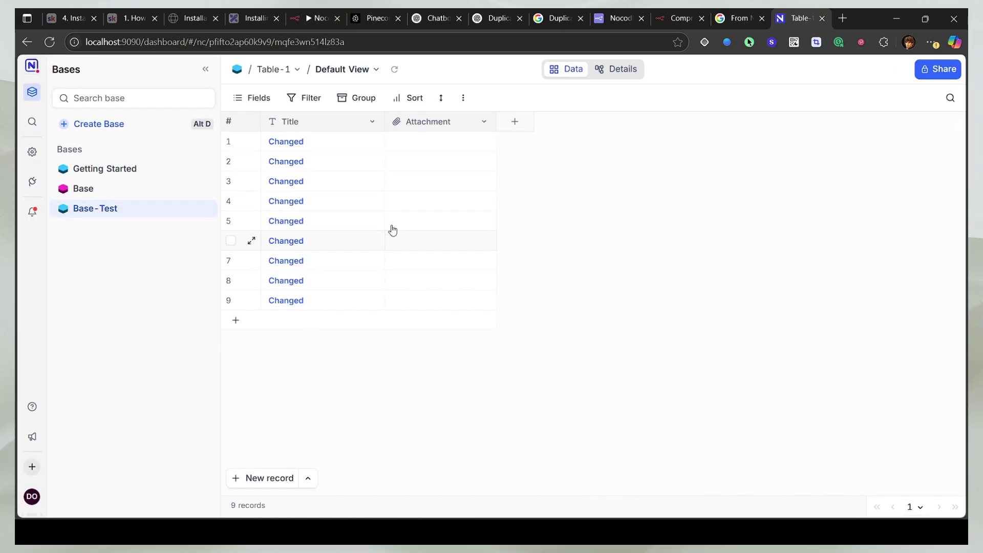
{"action": "left_click", "coordinate": [314, 18]}
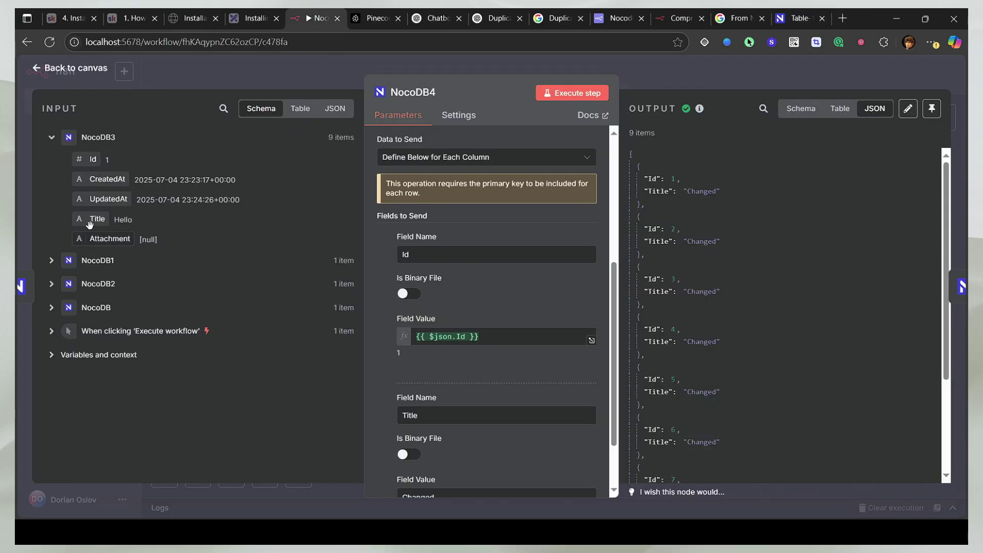
Step: Map NocoDB1's Id into the Id field value and rerun, retitling all 9 rows 'Changed'
{"action": "left_click", "coordinate": [51, 260]}
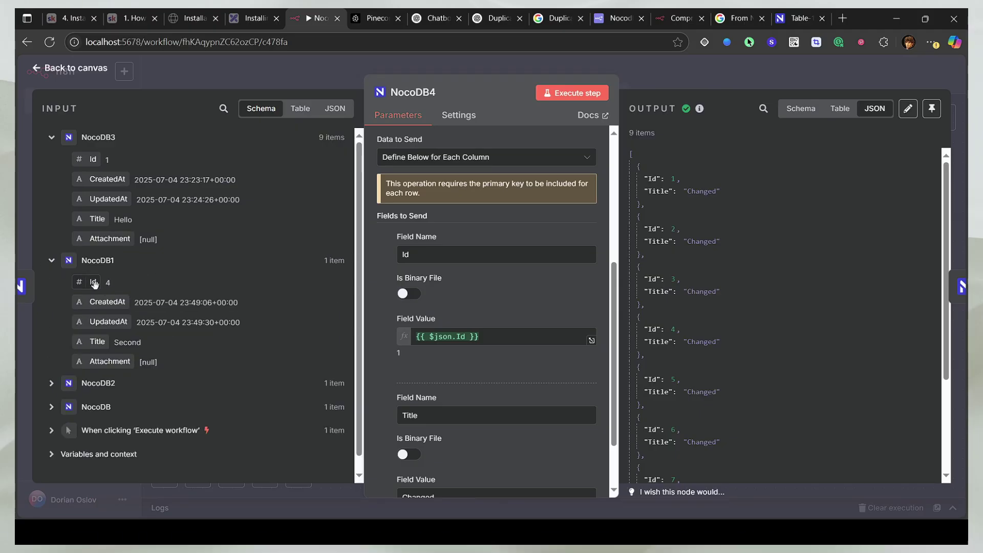
{"action": "left_click_drag", "start_coordinate": [93, 283], "coordinate": [477, 339]}
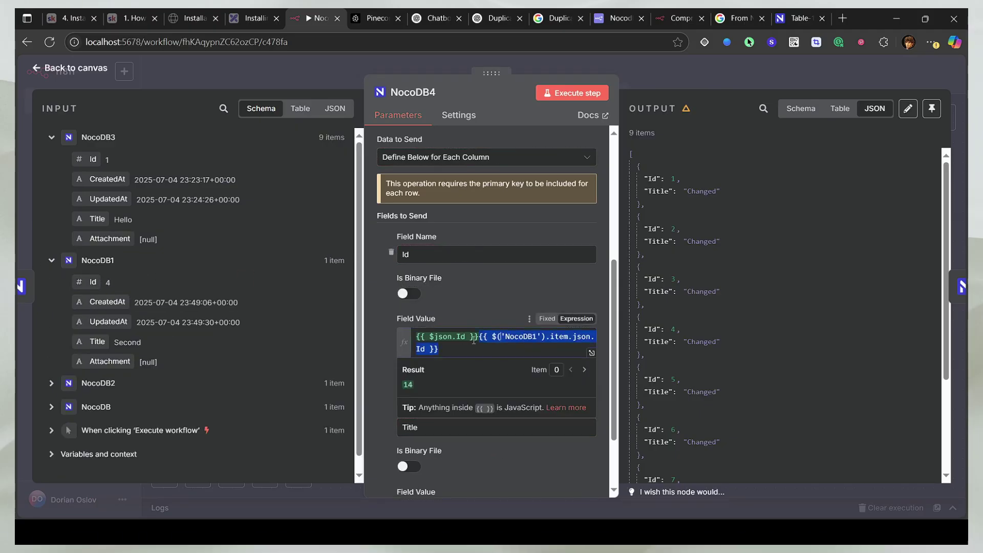
{"action": "left_click", "coordinate": [478, 338]}
{"action": "left_click", "coordinate": [573, 92]}
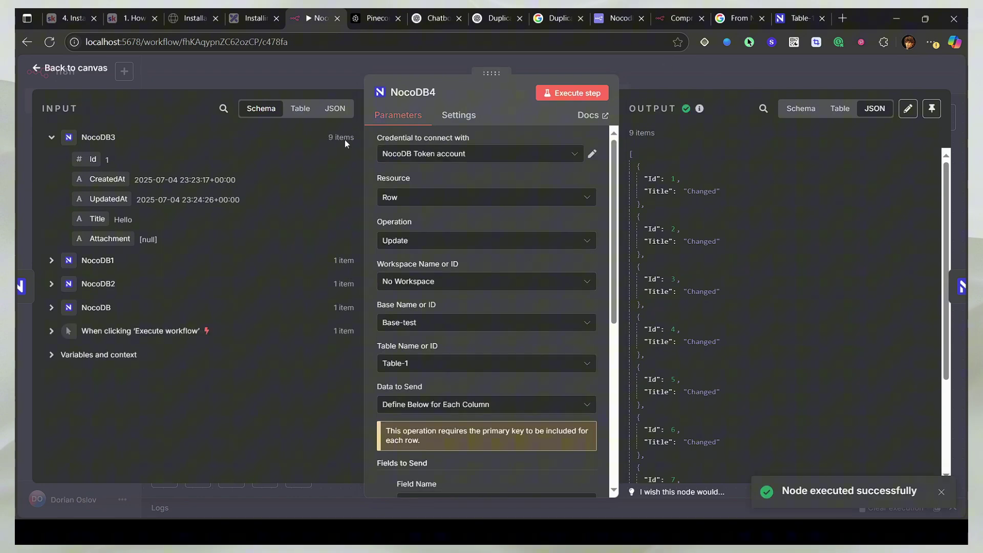
{"action": "key", "text": "Escape"}
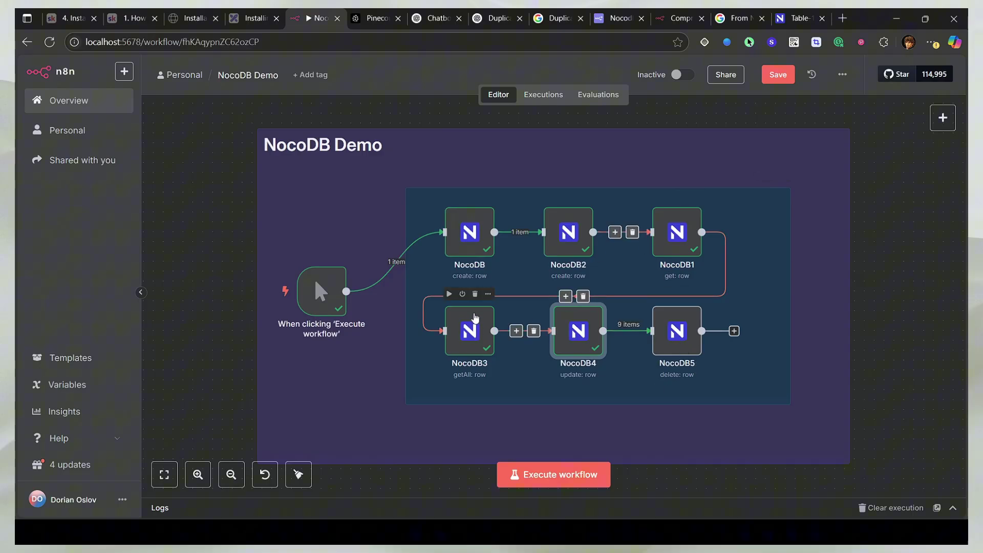
Step: Delete the NocoDB3 node and run NocoDB1 Get with Row ID Value 6
{"action": "left_click", "coordinate": [475, 294]}
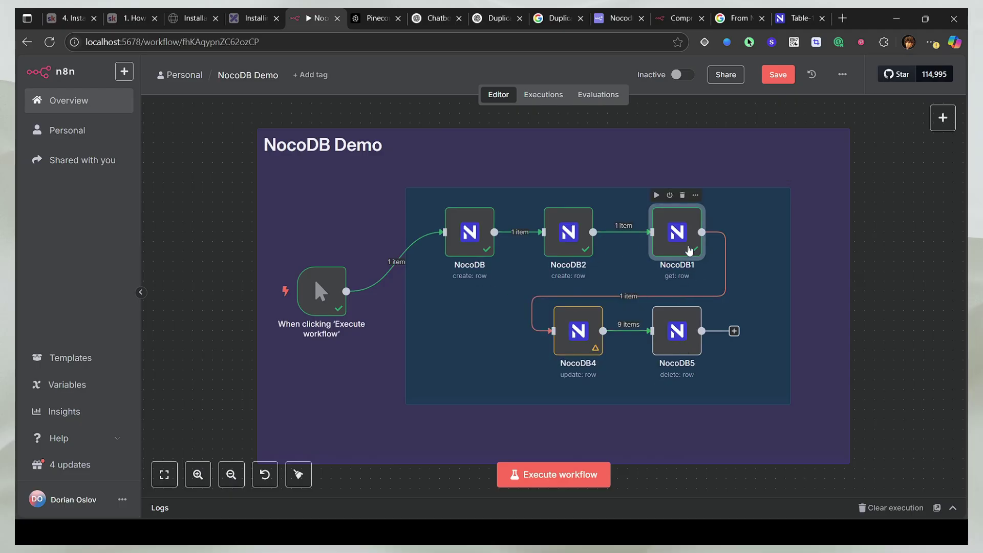
{"action": "double_click", "coordinate": [684, 251]}
{"action": "left_click_drag", "start_coordinate": [399, 405], "coordinate": [366, 409]}
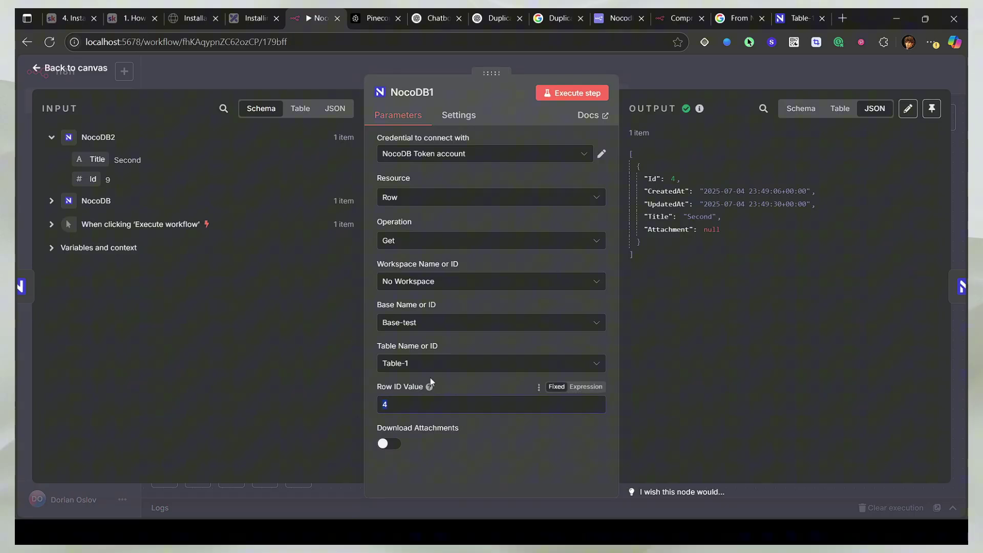
{"action": "type", "text": "6"}
{"action": "left_click", "coordinate": [575, 93]}
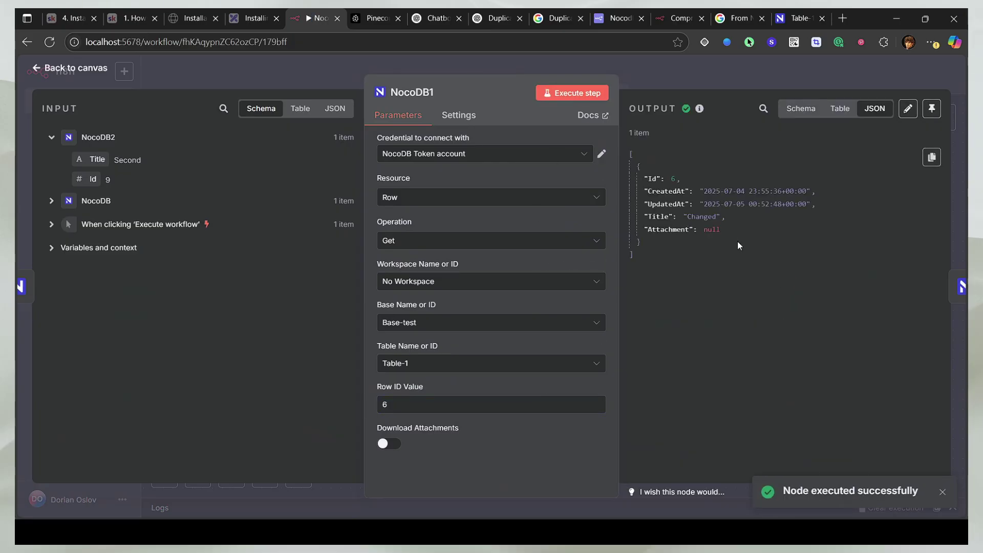
{"action": "key", "text": "Escape"}
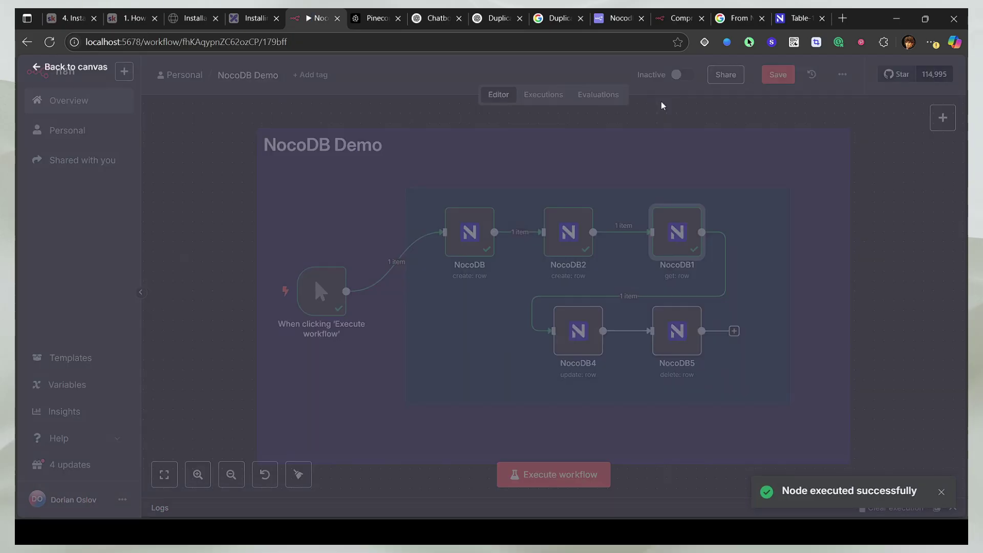
Step: Remap the incoming Id in NocoDB4 and run it to retitle row 6 'Sixth', checking NocoDB
{"action": "double_click", "coordinate": [576, 329]}
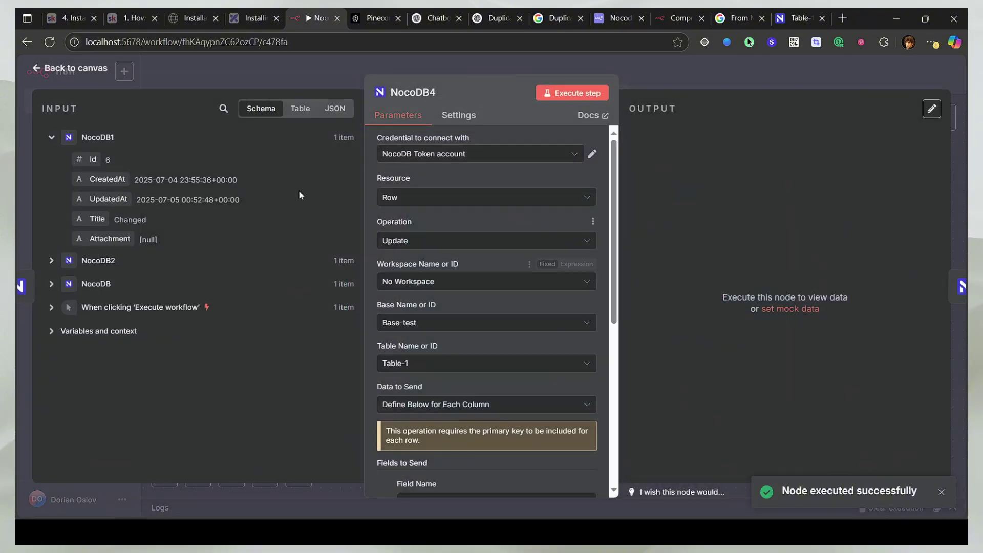
{"action": "left_click_drag", "start_coordinate": [85, 158], "coordinate": [492, 274]}
{"action": "key", "text": "BackSpace"}
{"action": "left_click_drag", "start_coordinate": [84, 158], "coordinate": [451, 274]}
{"action": "left_click", "coordinate": [401, 437]}
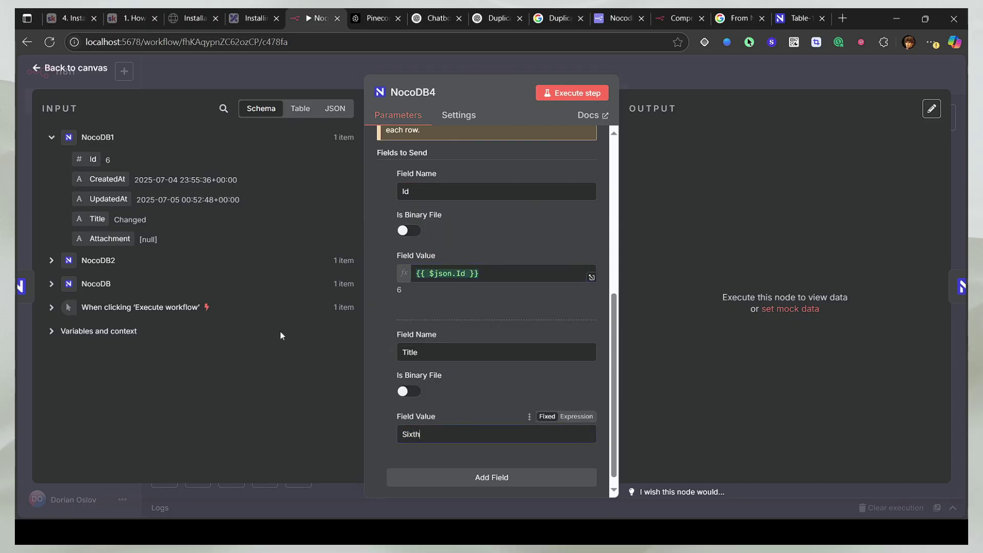
{"action": "left_click", "coordinate": [573, 93]}
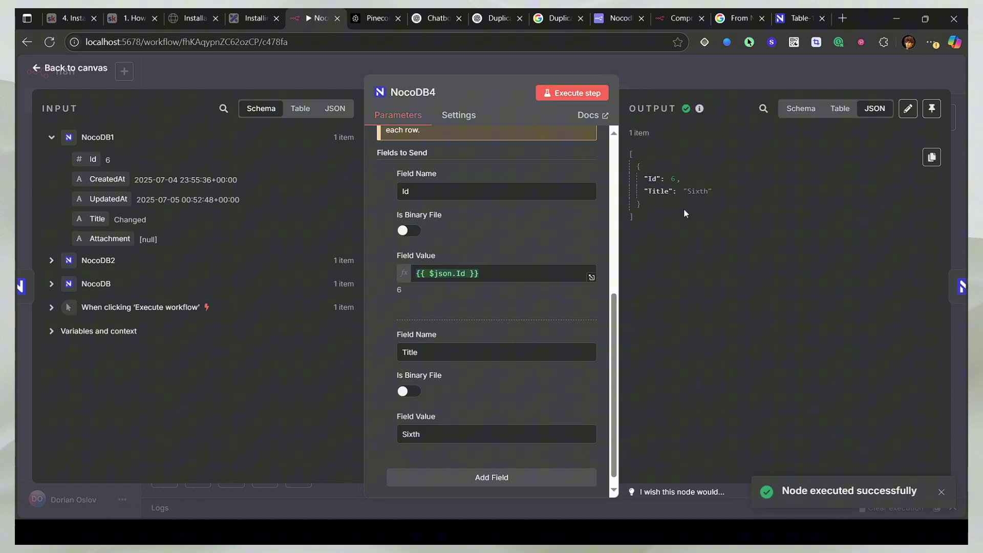
{"action": "left_click", "coordinate": [799, 18]}
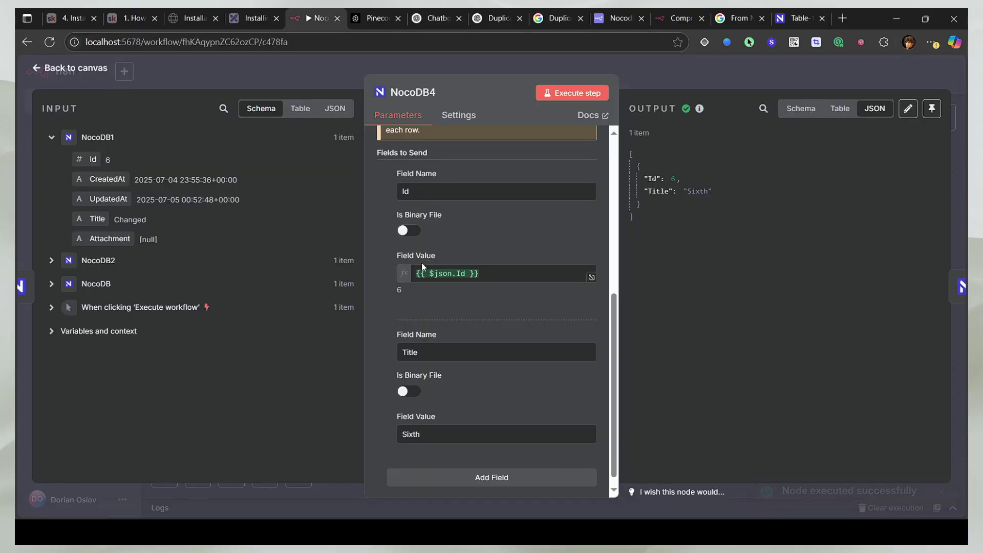
{"action": "left_click", "coordinate": [315, 17]}
Step: Close the node editor and rearrange the canvas, moving NocoDB1 and NocoDB4 into the lower row
{"action": "left_click", "coordinate": [274, 88]}
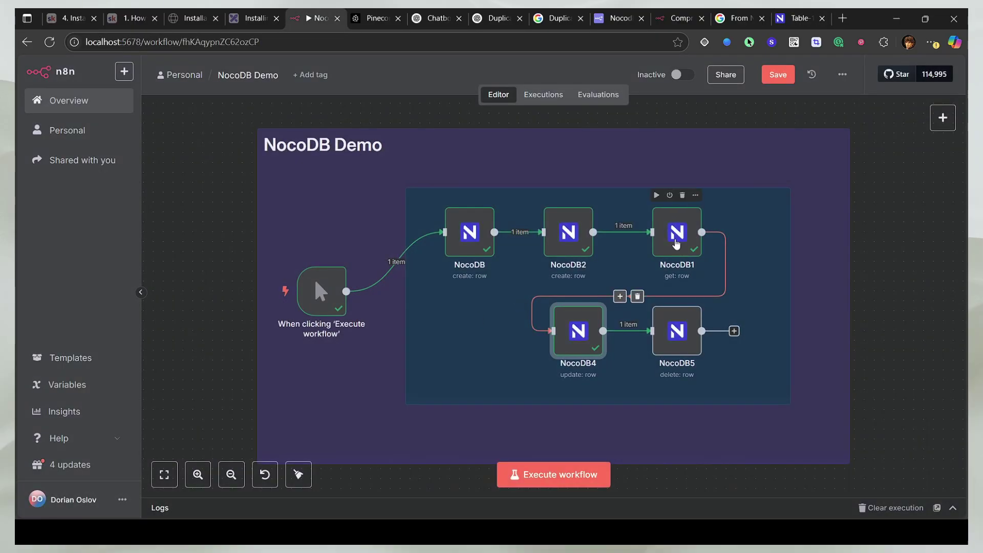
{"action": "left_click_drag", "start_coordinate": [676, 234], "coordinate": [471, 335]}
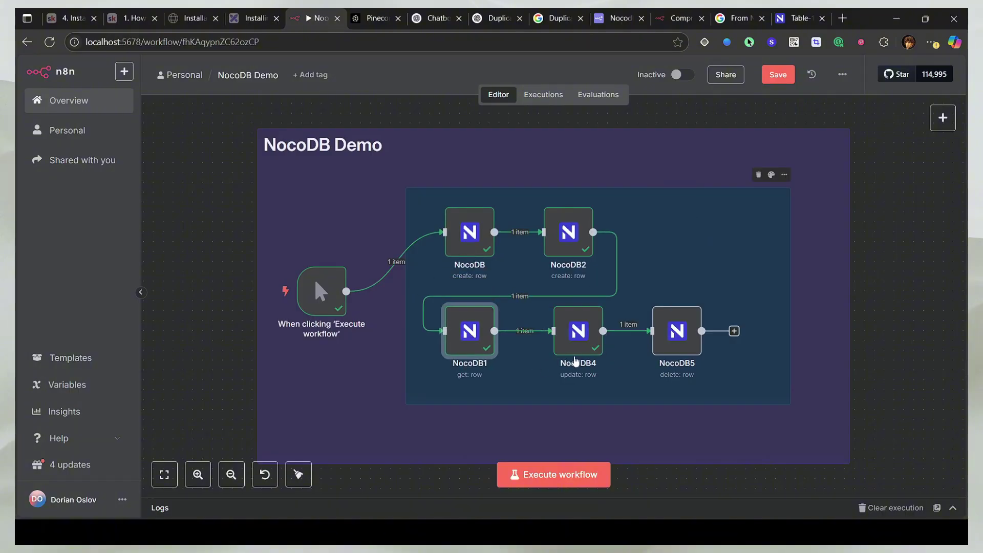
{"action": "left_click_drag", "start_coordinate": [576, 339], "coordinate": [566, 339]}
Step: Map the incoming Id into NocoDB5's Row ID Value, run it to delete row 6, and check Table-1
{"action": "double_click", "coordinate": [666, 342]}
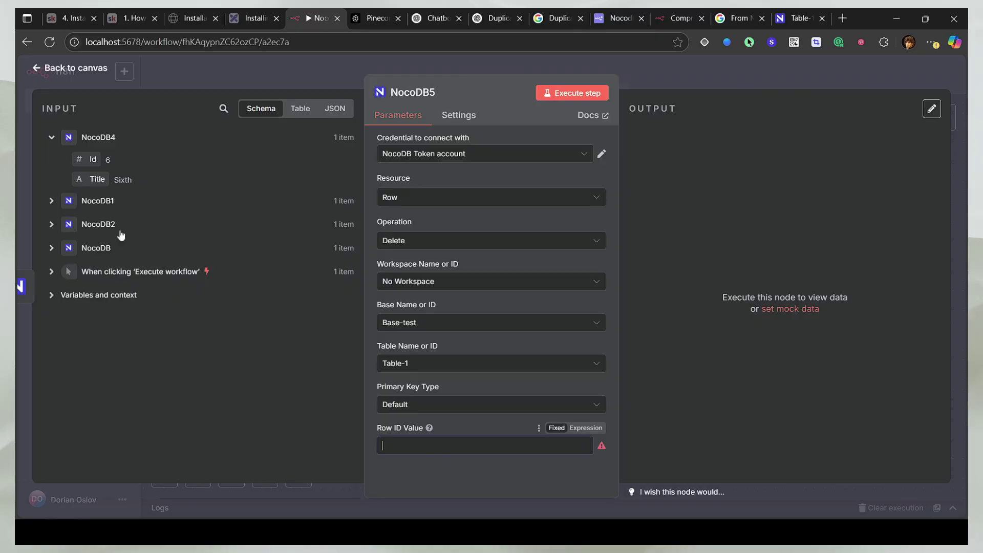
{"action": "left_click_drag", "start_coordinate": [93, 160], "coordinate": [433, 442]}
{"action": "left_click", "coordinate": [550, 94]}
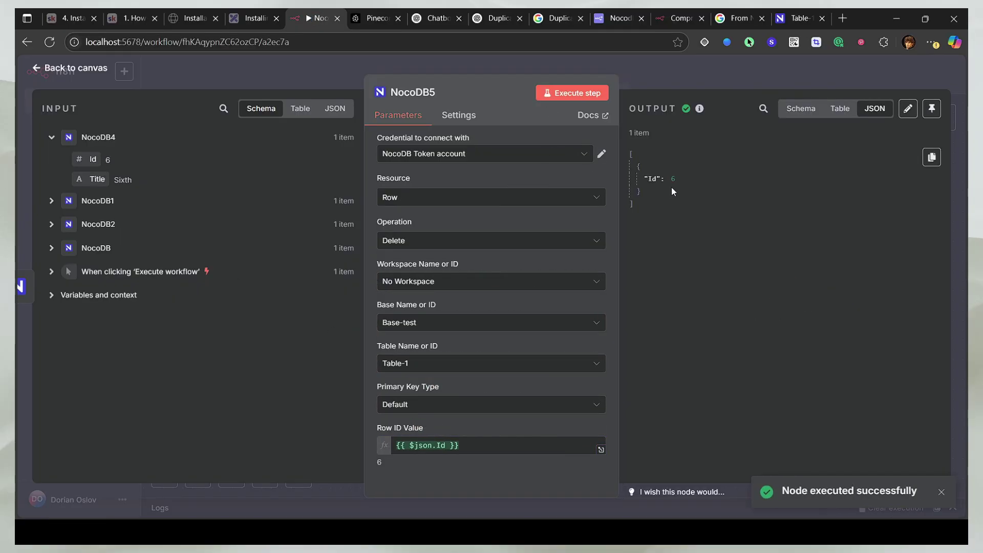
{"action": "left_click", "coordinate": [797, 18]}
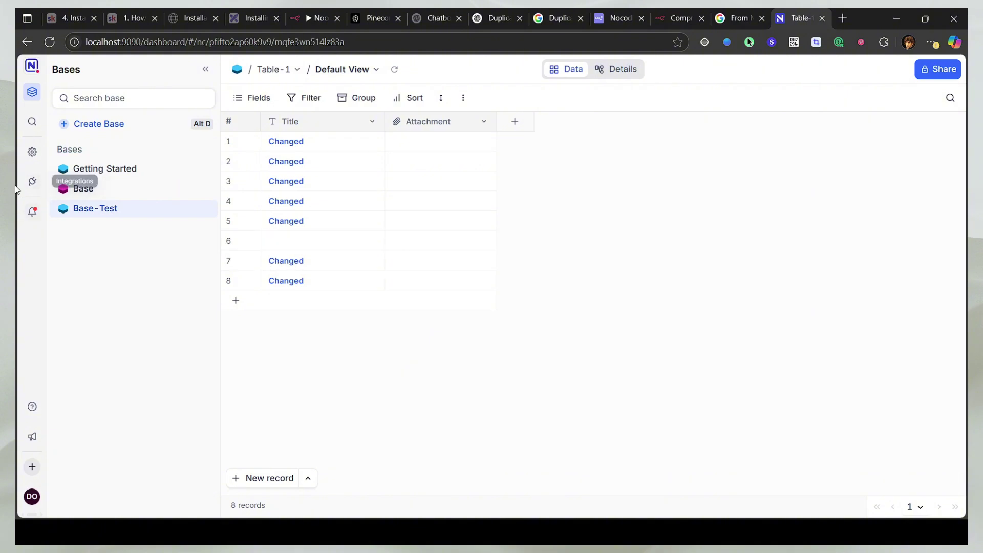
Step: Open and close the account menu, then open the NocoDB logo link in a new tab and switch to it
{"action": "left_click", "coordinate": [42, 497]}
{"action": "left_click", "coordinate": [86, 309]}
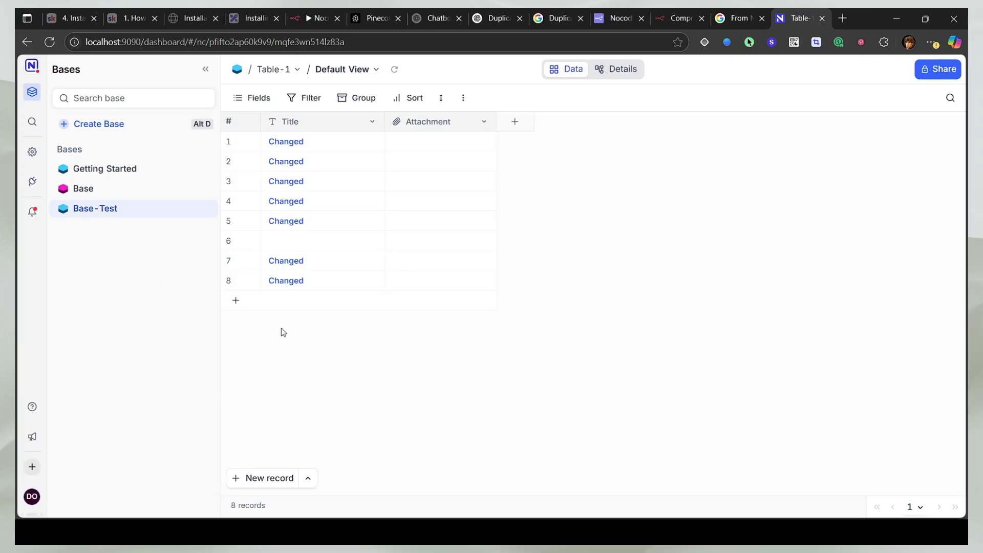
{"action": "left_click", "coordinate": [32, 65]}
{"action": "left_click", "coordinate": [798, 26]}
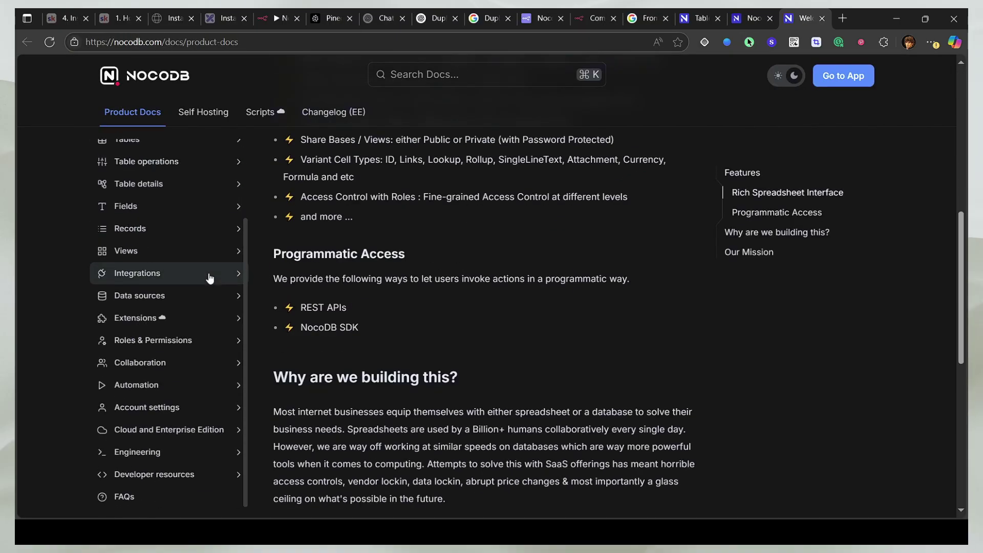
Step: Expand Developer resources > REST APIs in the docs sidebar and open its Overview page
{"action": "scroll", "coordinate": [210, 277], "scroll_direction": "up", "scroll_amount": 2}
{"action": "scroll", "coordinate": [220, 373], "scroll_direction": "down", "scroll_amount": 10}
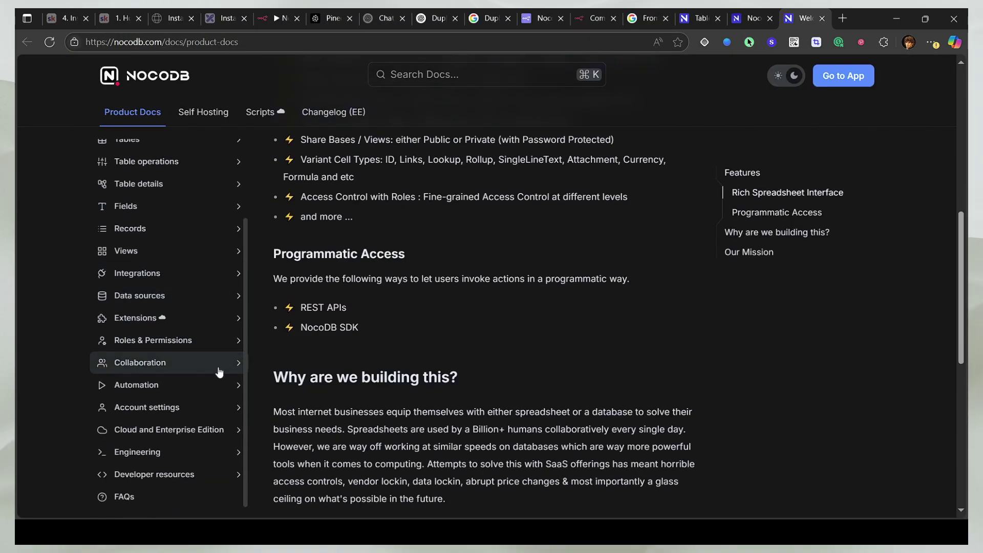
{"action": "left_click", "coordinate": [168, 472]}
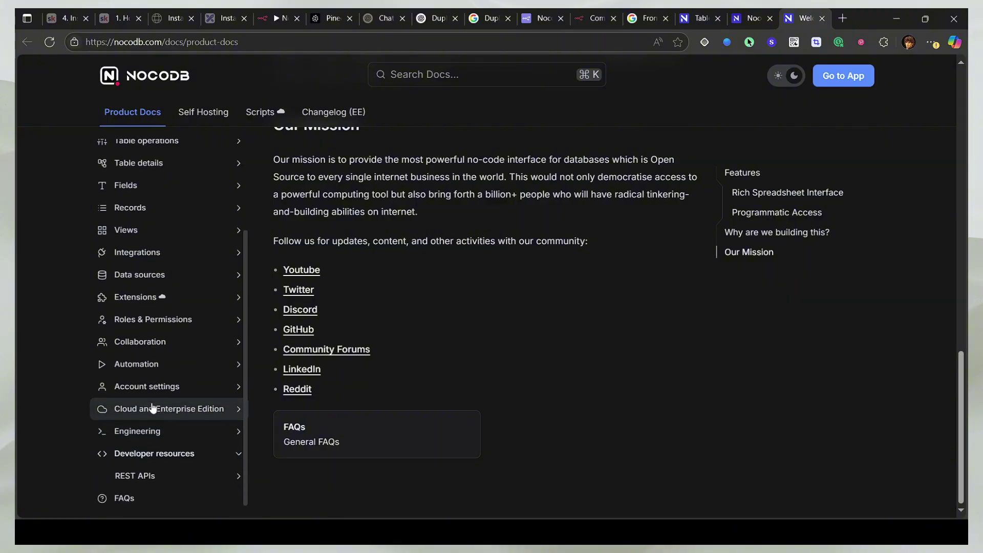
{"action": "left_click", "coordinate": [179, 476]}
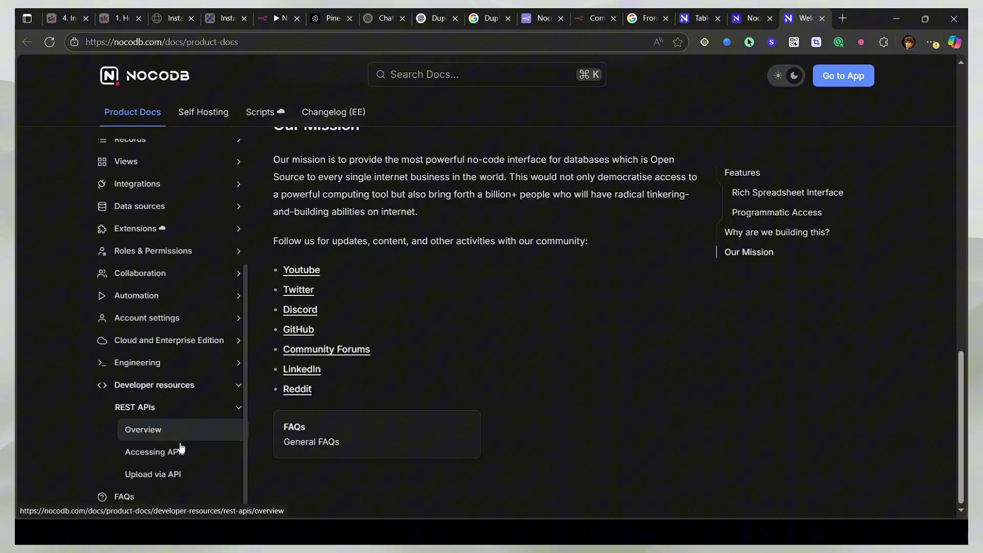
{"action": "left_click", "coordinate": [180, 442]}
{"action": "scroll", "coordinate": [271, 401], "scroll_direction": "down", "scroll_amount": 15}
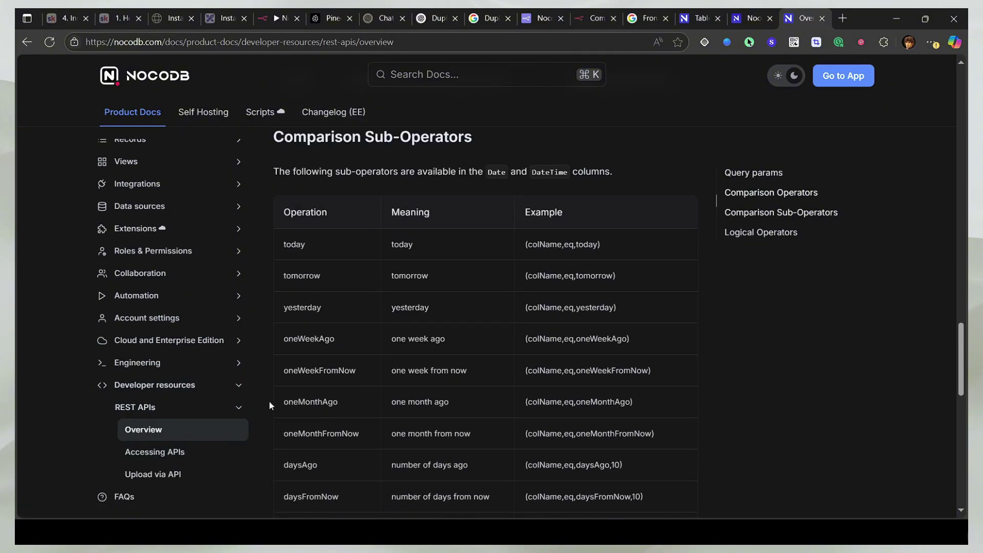